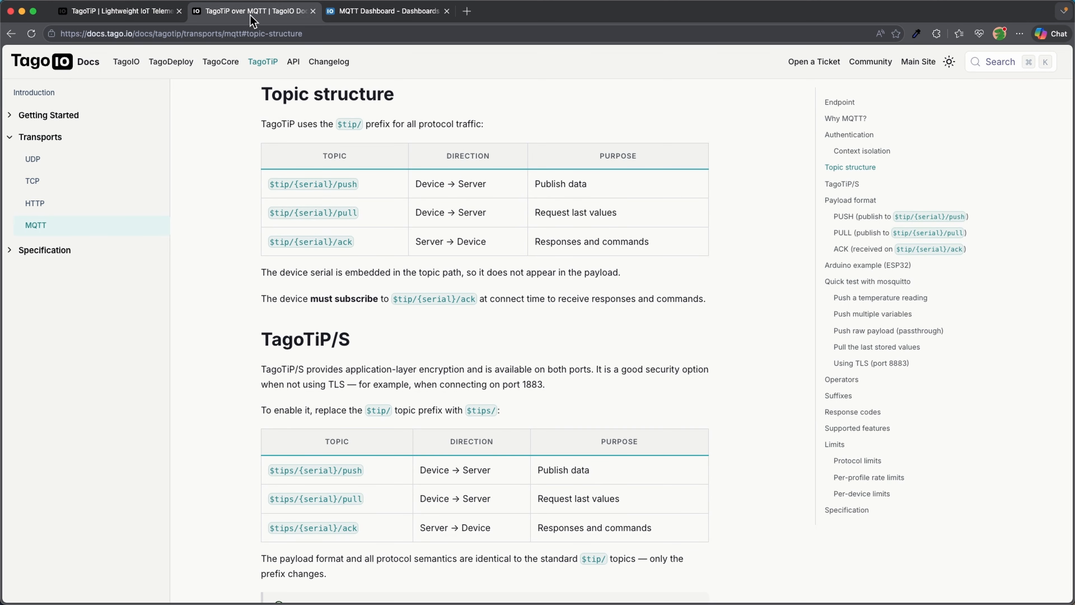
Step: Review the Why MQTT?, Limits, Supported features and Topic structure sections of the TagoTiP over MQTT documentation
{"action": "left_click", "coordinate": [844, 113]}
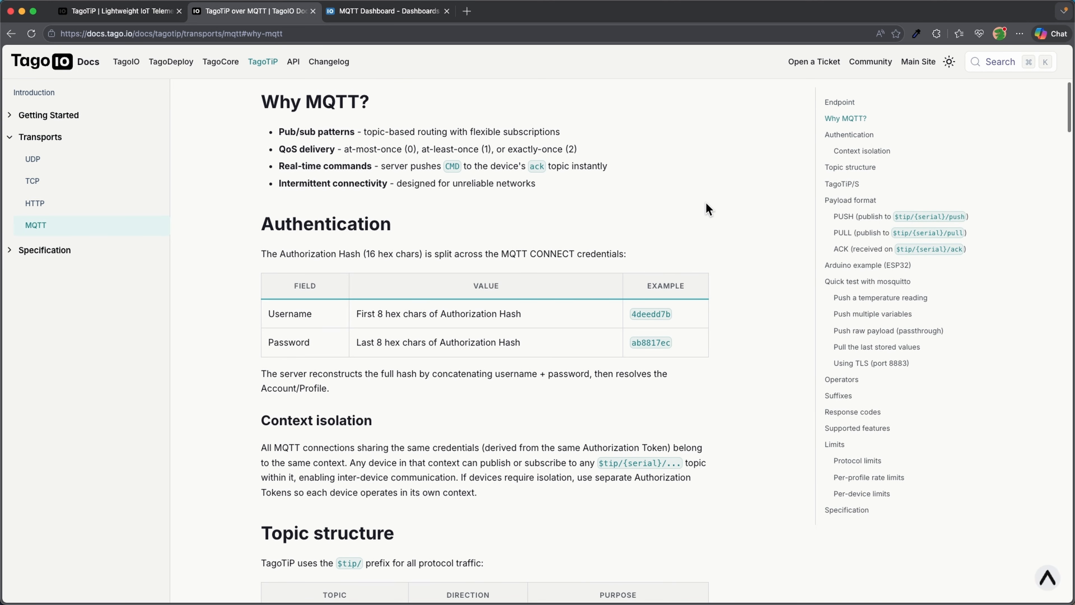
{"action": "left_click", "coordinate": [844, 450]}
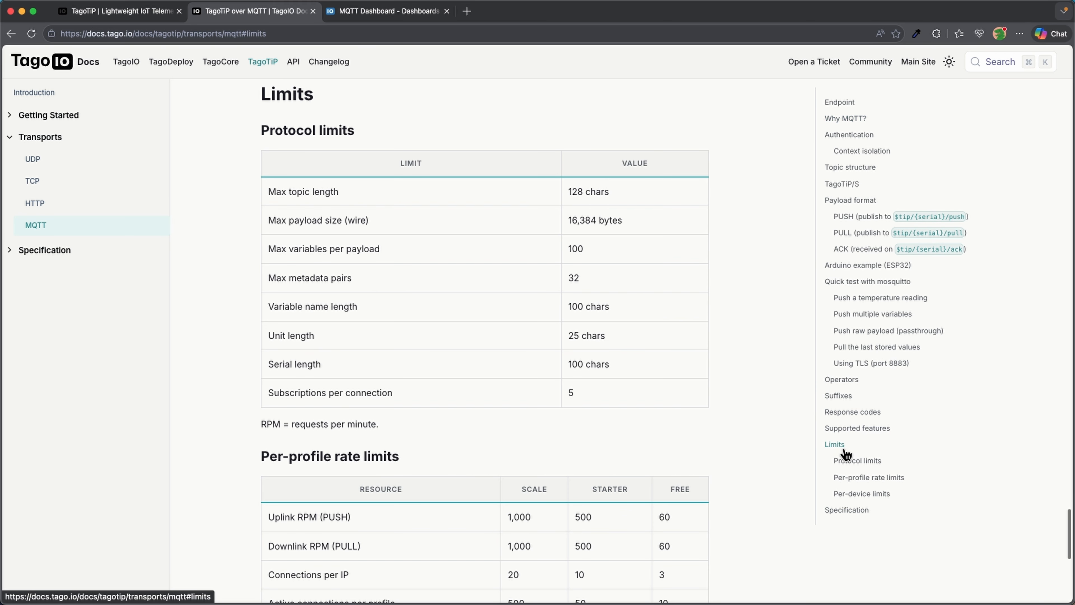
{"action": "scroll", "coordinate": [659, 399], "scroll_direction": "down", "scroll_amount": 3}
{"action": "scroll", "coordinate": [660, 398], "scroll_direction": "up", "scroll_amount": 10}
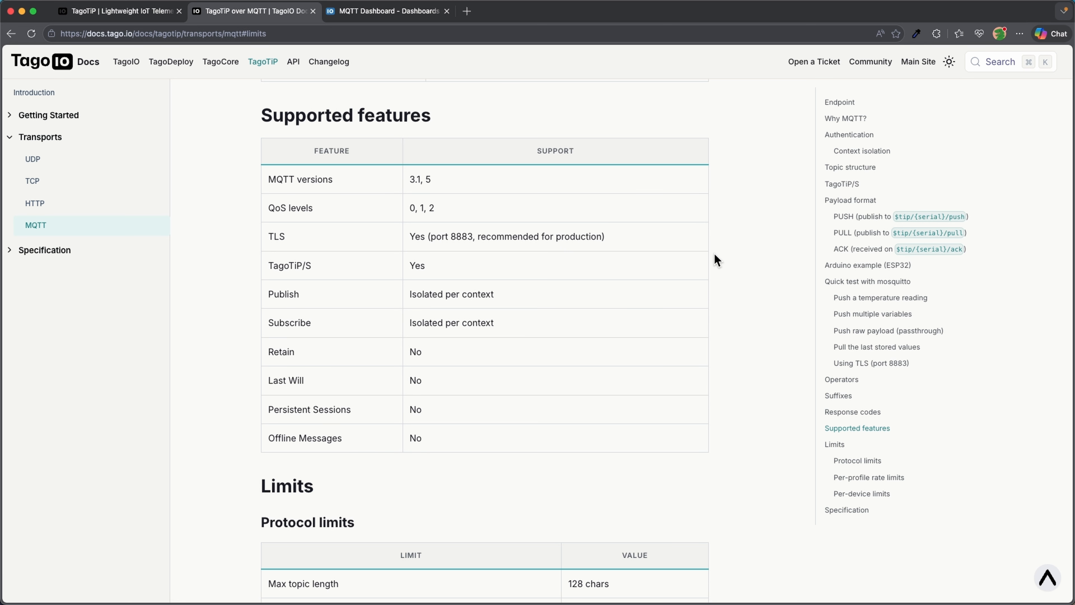
{"action": "left_click", "coordinate": [839, 167]}
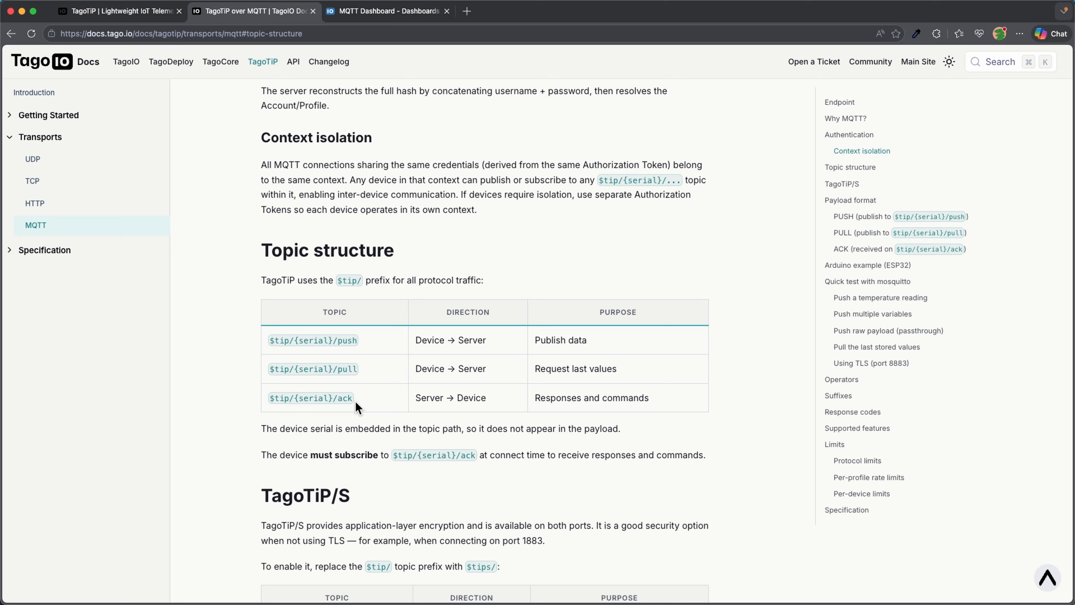
Step: Switch to the TagoIO admin console and open the Service Authorization page from the device list
{"action": "left_click", "coordinate": [404, 17]}
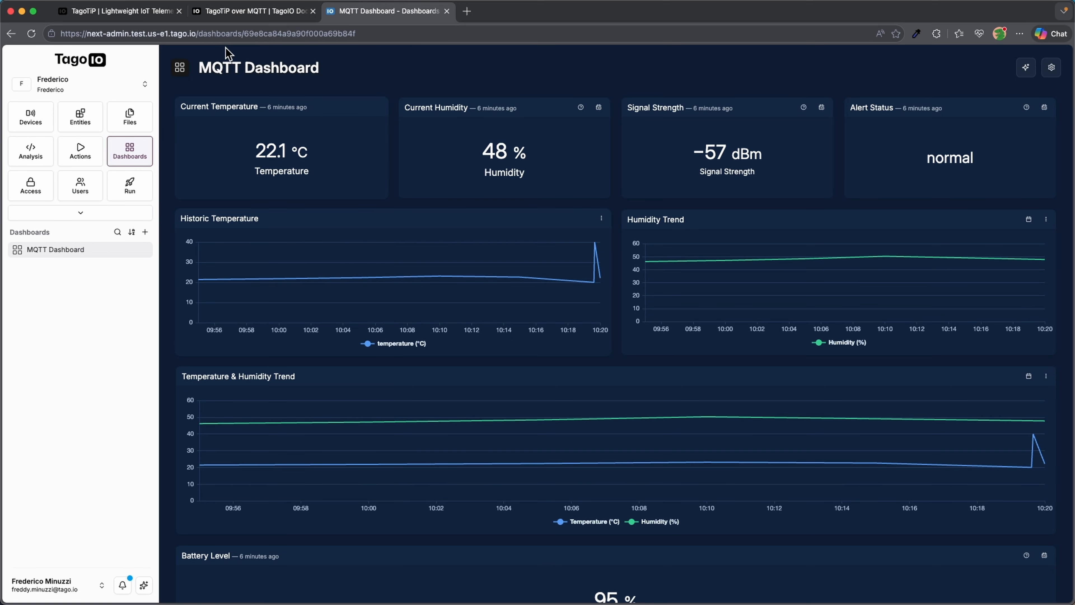
{"action": "left_click", "coordinate": [23, 123]}
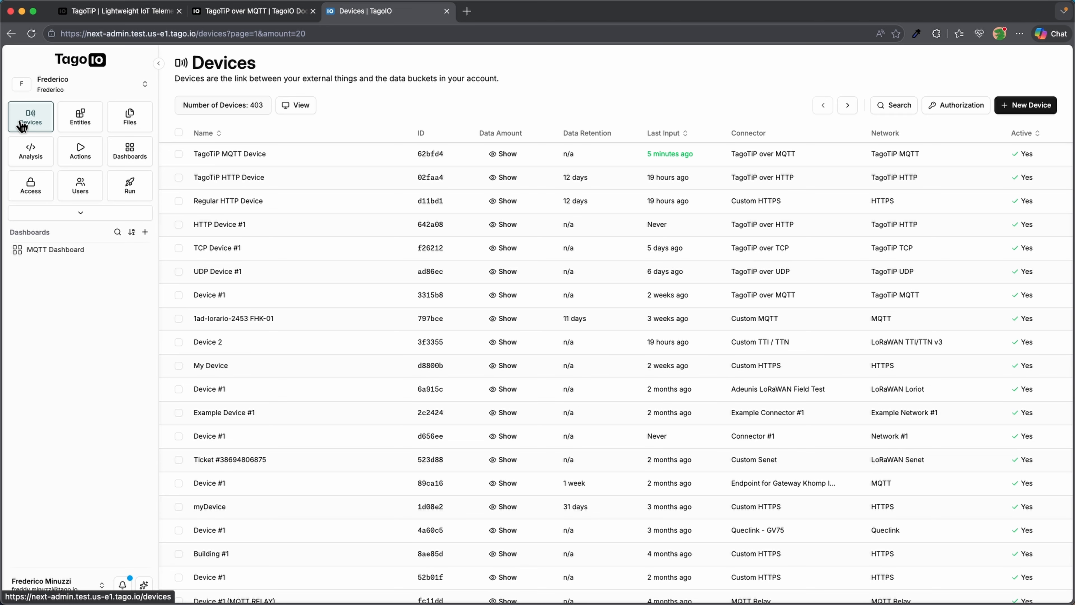
{"action": "left_click", "coordinate": [957, 109]}
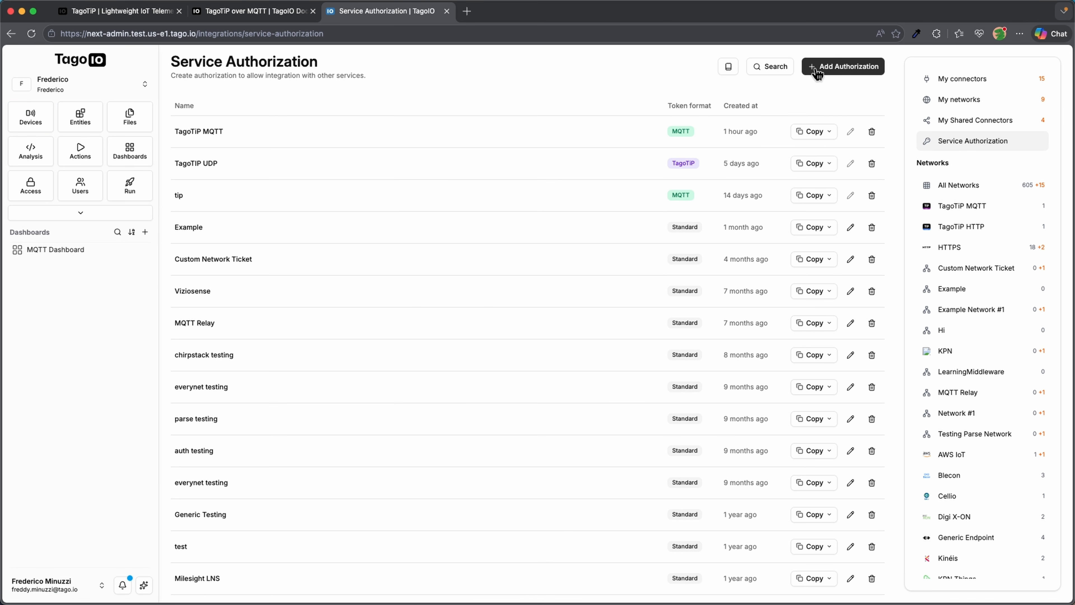
Step: Start a new authorization with the TagoTiP(s) MQTT token format and cancel it without creating it
{"action": "left_click", "coordinate": [843, 72]}
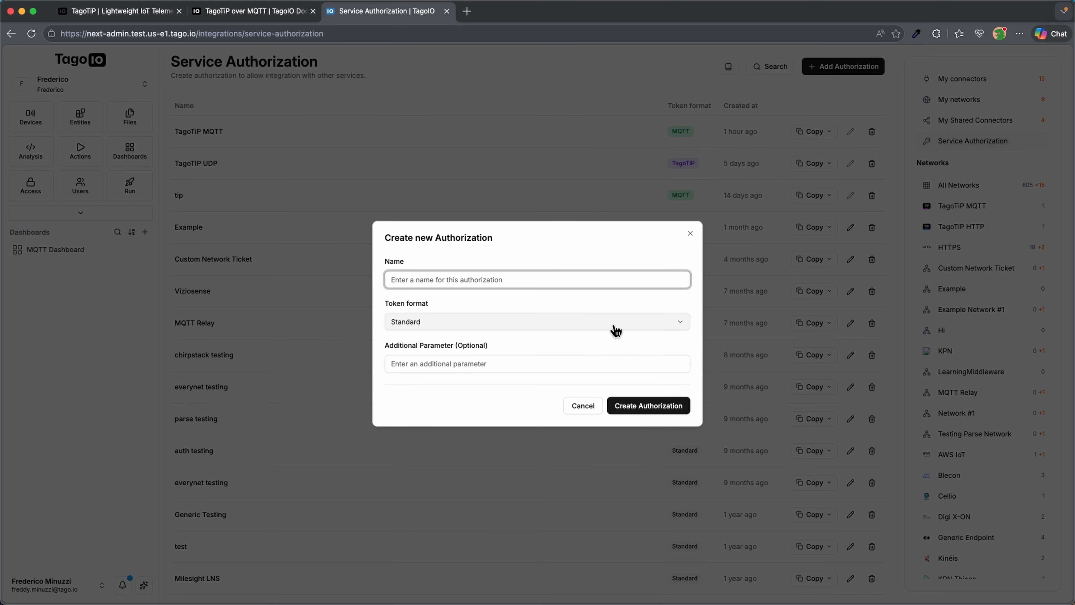
{"action": "left_click", "coordinate": [614, 328]}
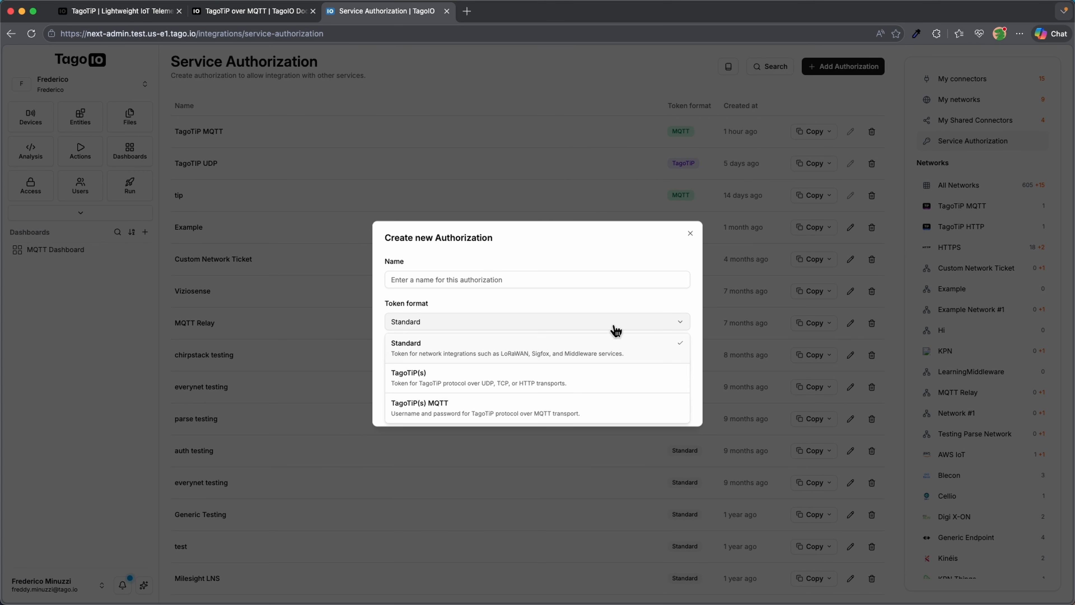
{"action": "left_click", "coordinate": [446, 418]}
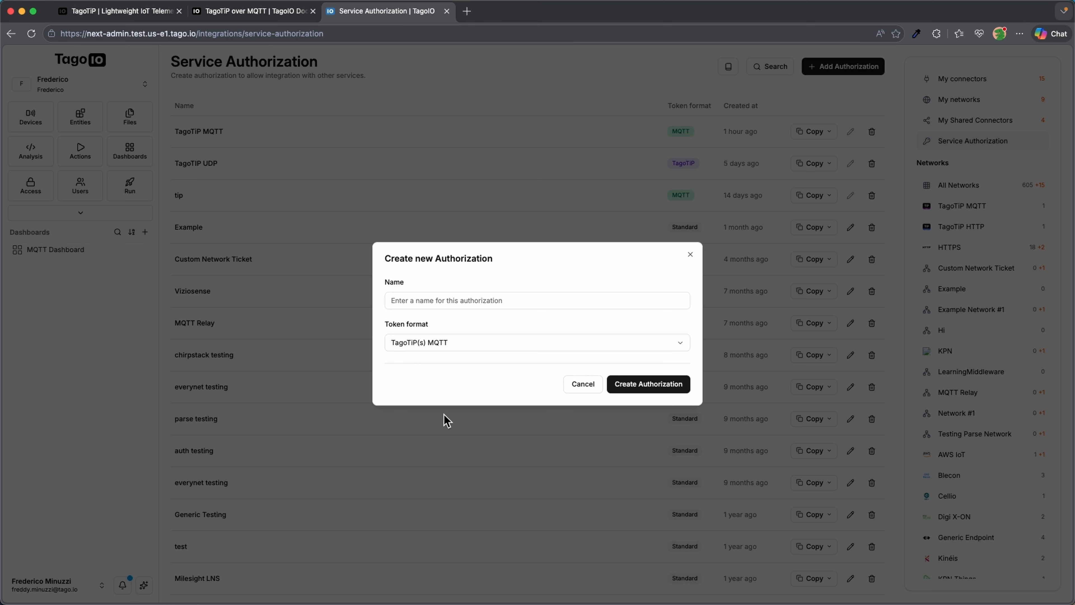
{"action": "left_click", "coordinate": [569, 382]}
Step: Show the credentials available for copying from the existing TagoTiP MQTT authorization, and close the list
{"action": "left_click", "coordinate": [828, 132]}
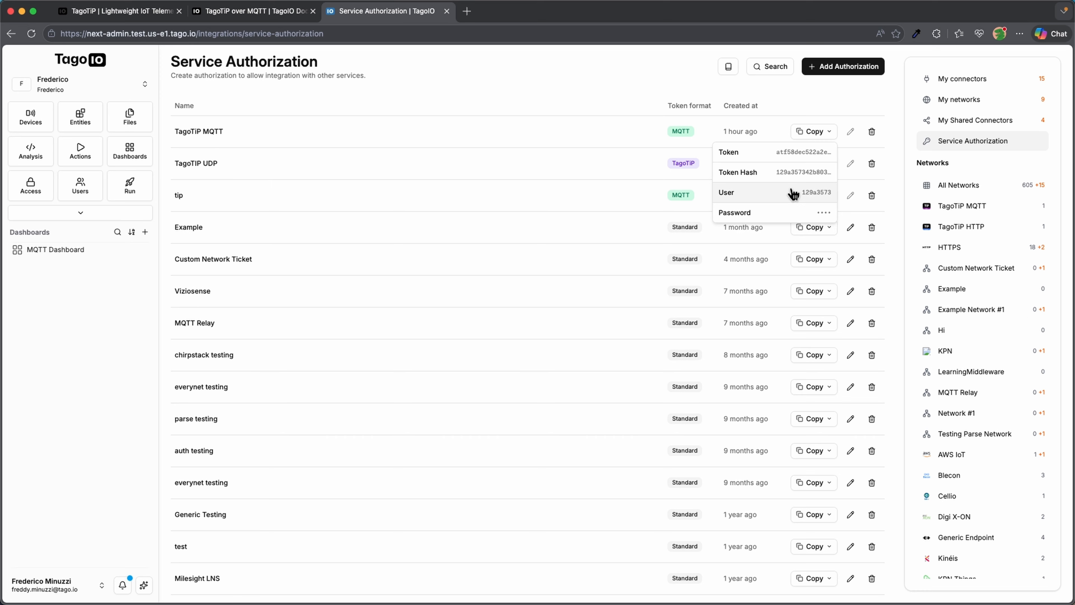
{"action": "left_click", "coordinate": [509, 75]}
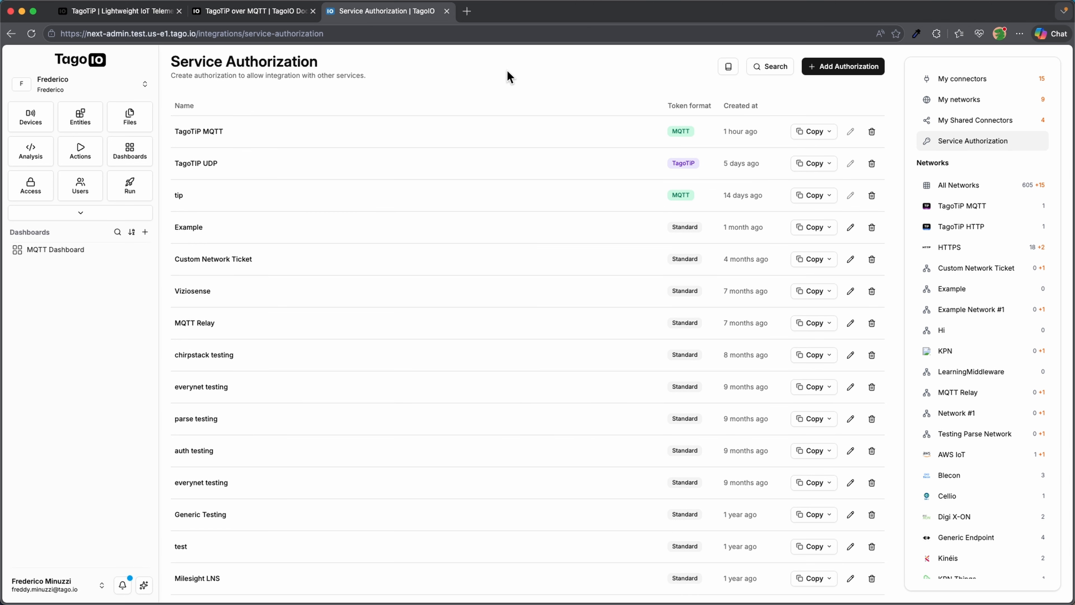
Step: Start adding a new device, search the connectors for "tagotip" and choose TagoTiP over MQTT
{"action": "left_click", "coordinate": [37, 119]}
{"action": "left_click", "coordinate": [1023, 106]}
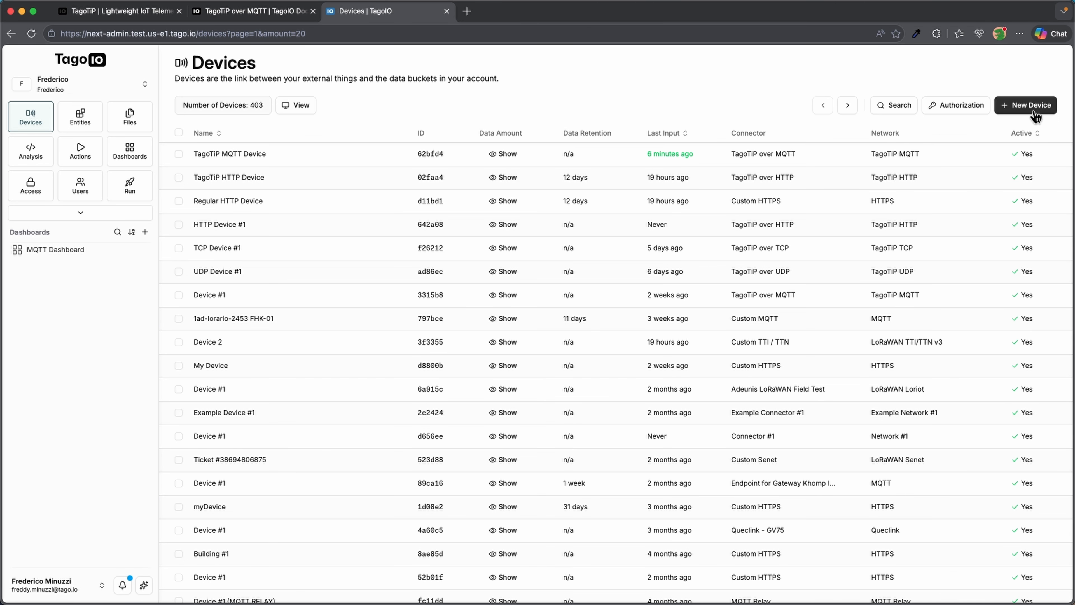
{"action": "left_click", "coordinate": [449, 193]}
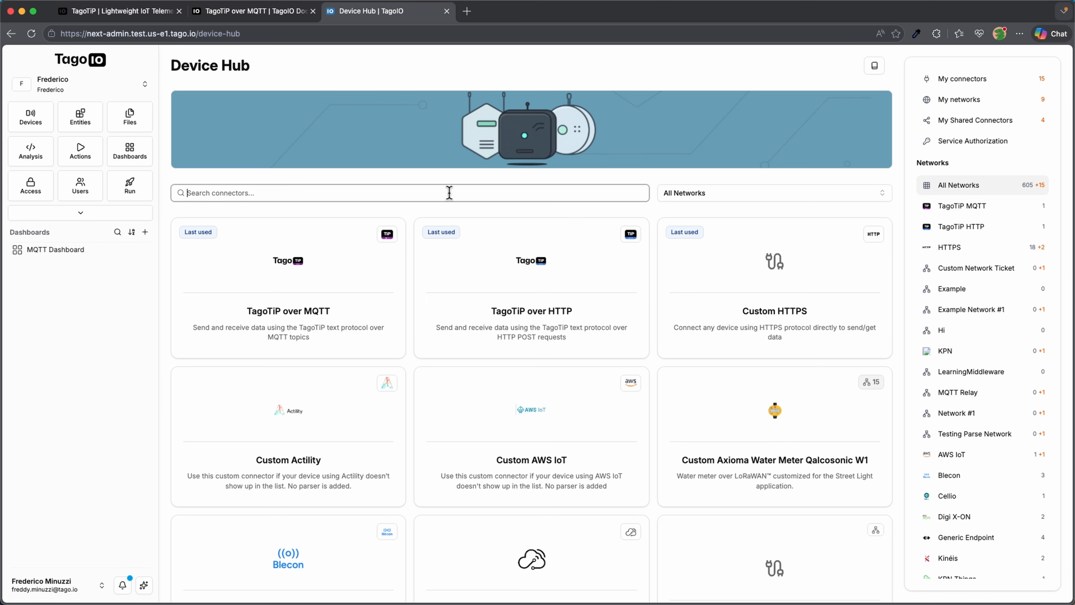
{"action": "type", "text": "tagotip mq"}
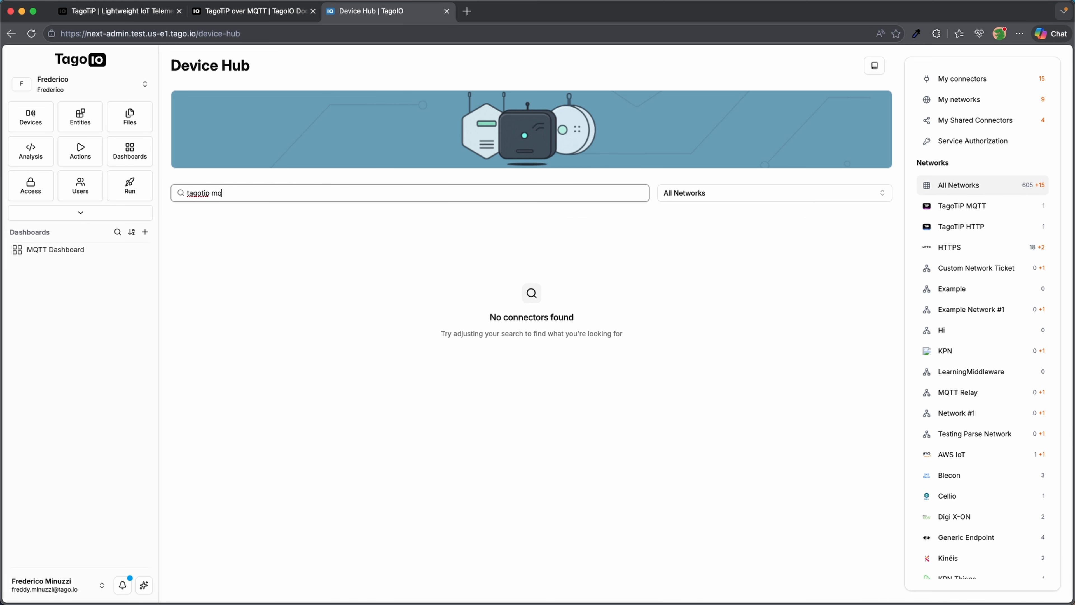
{"action": "key", "text": "BackSpace"}
{"action": "key", "text": "BackSpace"}
{"action": "left_click", "coordinate": [218, 299]}
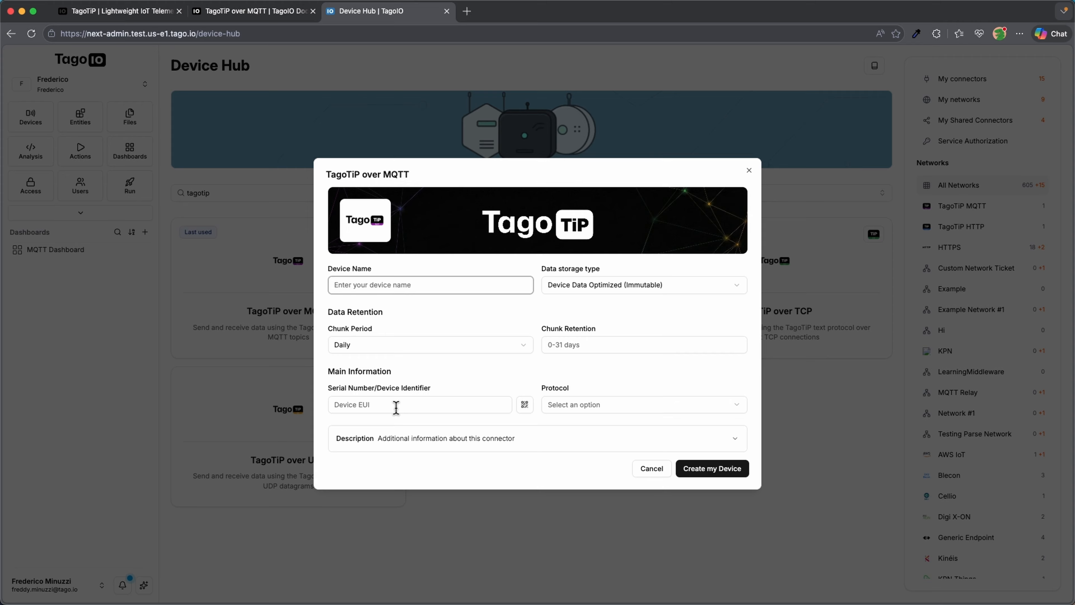
Step: Fill in serial number 12341234, protocol TagoTiP and TagoTiPs, and Managed Data Optimized (Mutable) storage, and discard the device form
{"action": "left_click", "coordinate": [396, 407]}
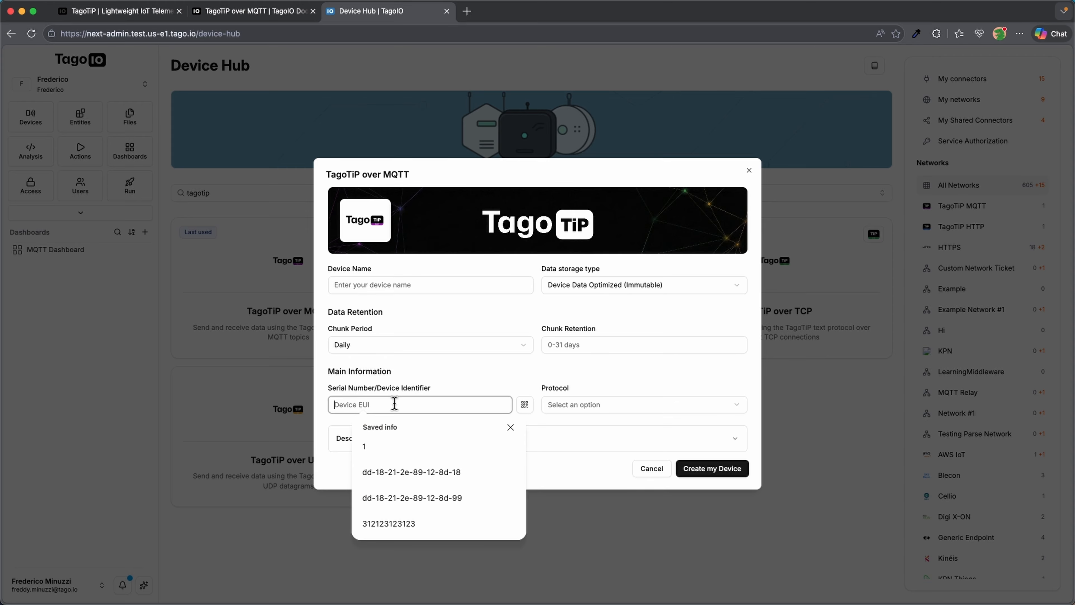
{"action": "type", "text": "12341234"}
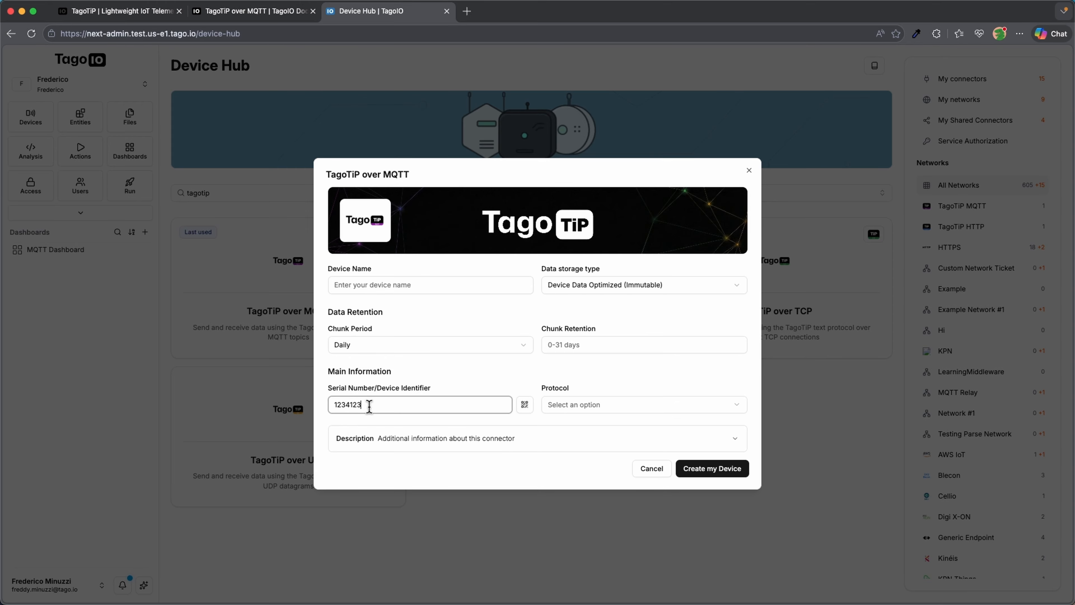
{"action": "left_click", "coordinate": [600, 406]}
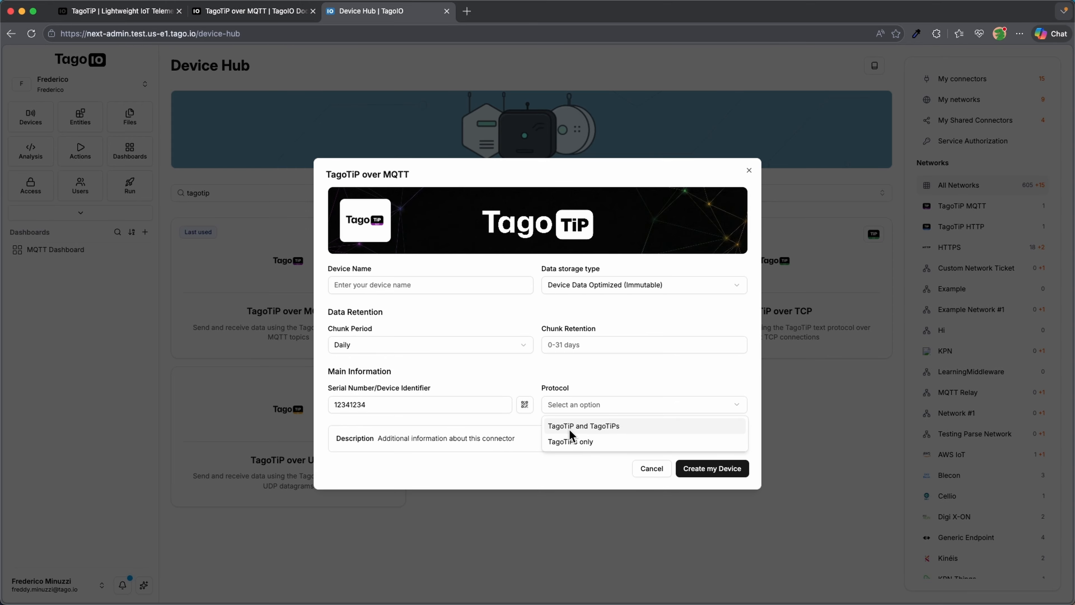
{"action": "left_click", "coordinate": [577, 425]}
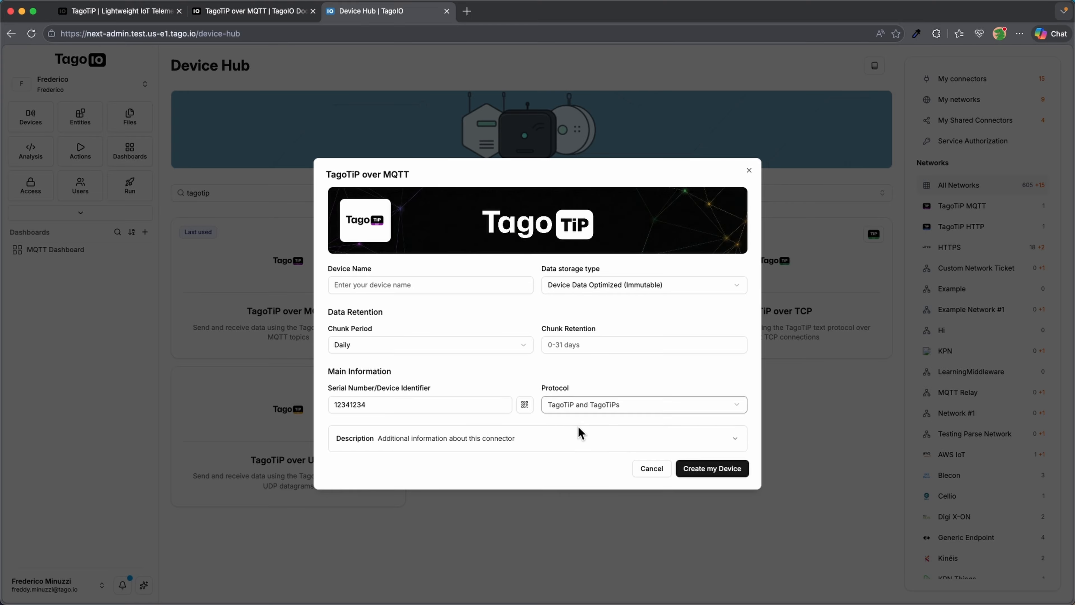
{"action": "left_click", "coordinate": [609, 286]}
{"action": "left_click", "coordinate": [617, 322]}
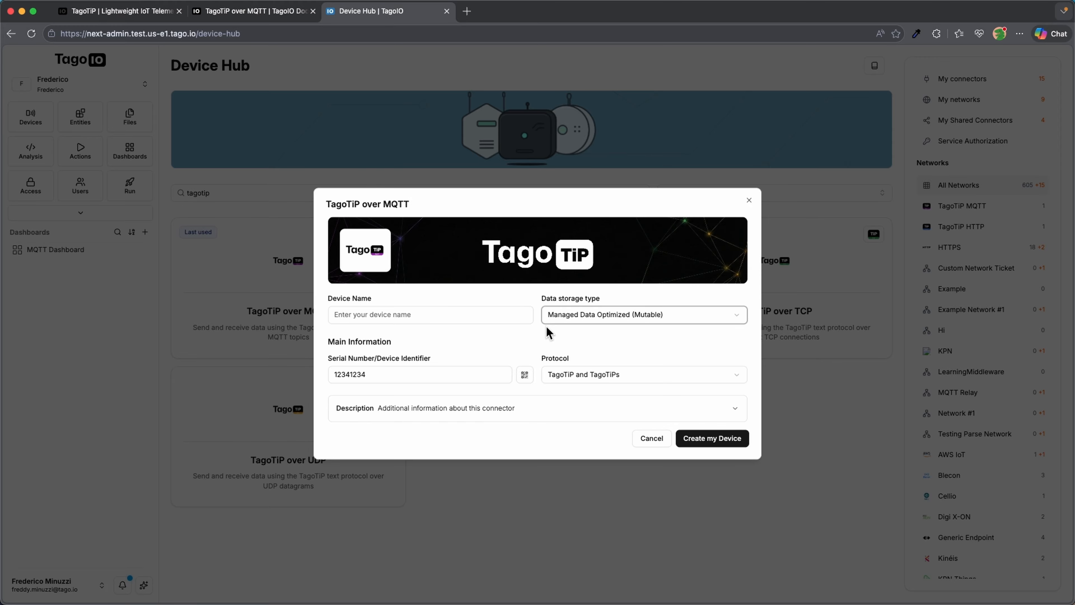
{"action": "left_click", "coordinate": [749, 200]}
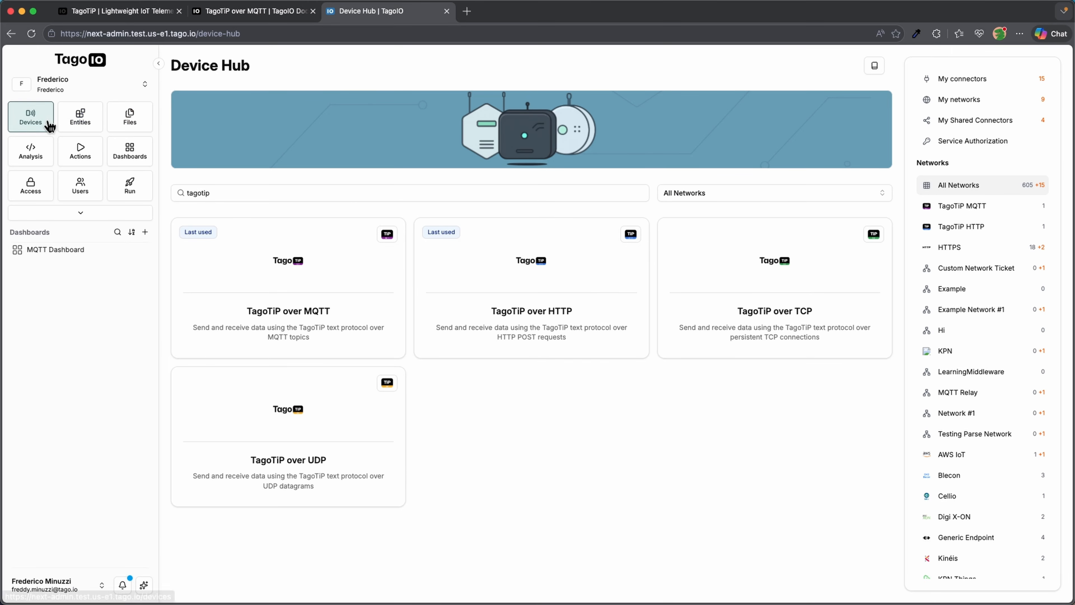
Step: Open the existing TagoTiP MQTT Device from the device list
{"action": "left_click", "coordinate": [40, 118]}
{"action": "left_click", "coordinate": [334, 157]}
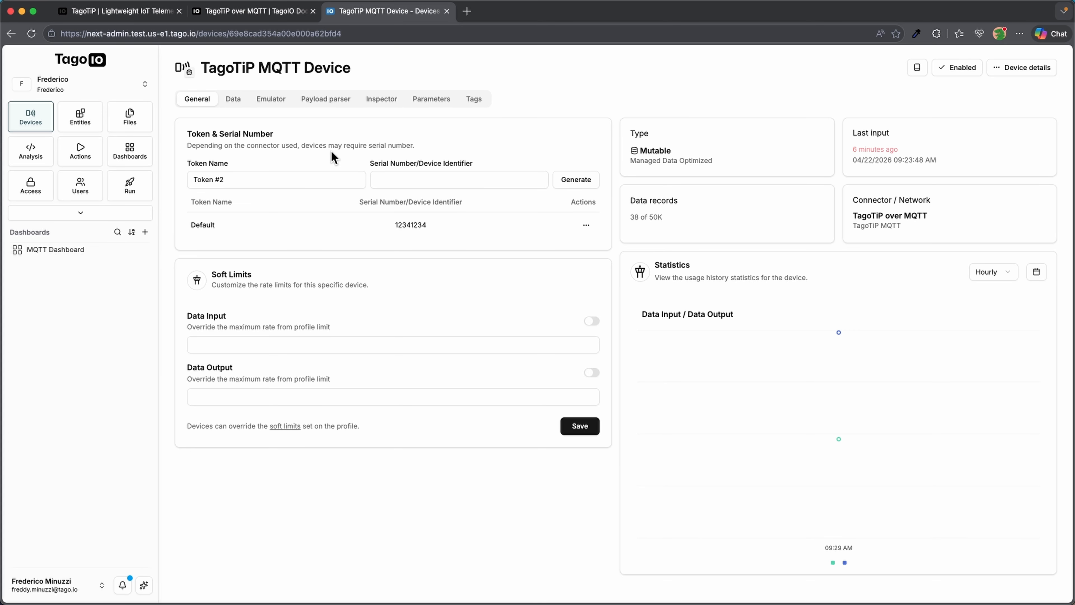
Step: Check the Endpoint section of the TagoTiP over MQTT documentation for the hosts, ports and TLS advice
{"action": "left_click", "coordinate": [274, 19]}
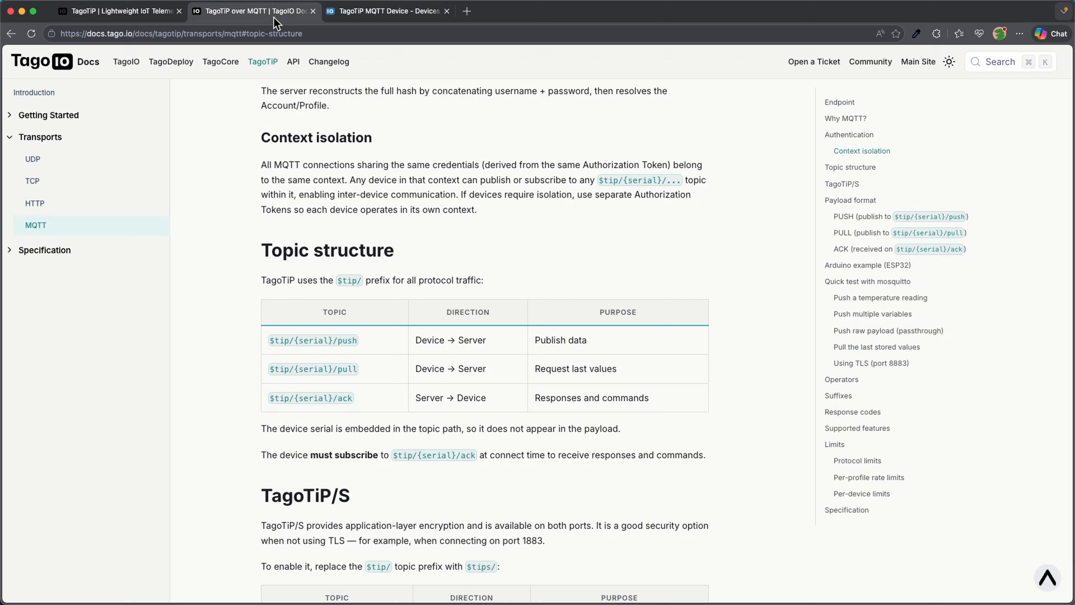
{"action": "left_click", "coordinate": [842, 103]}
{"action": "scroll", "coordinate": [652, 253], "scroll_direction": "up", "scroll_amount": 4}
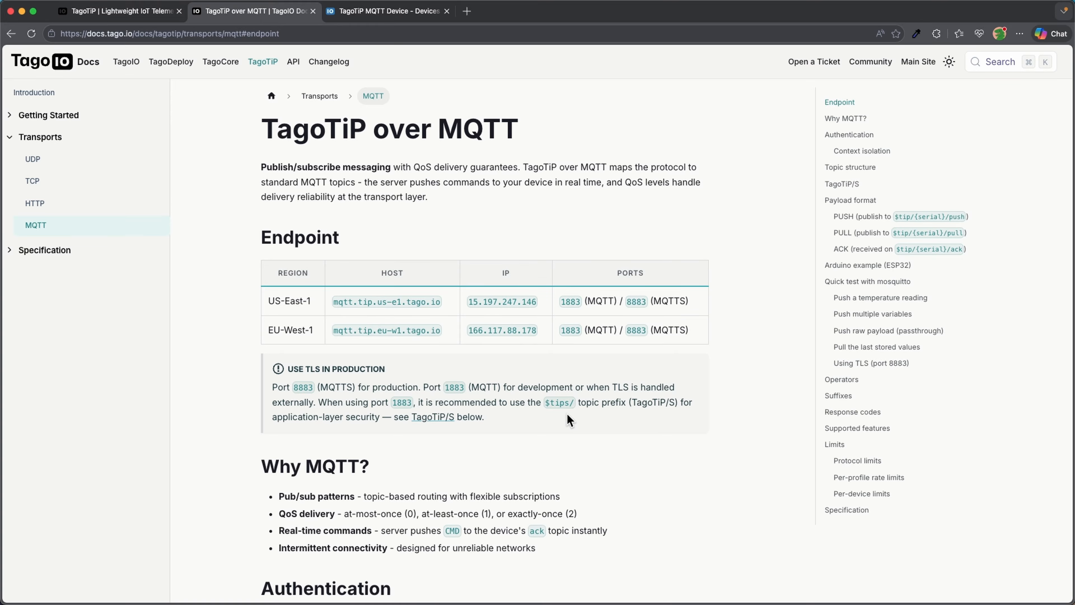
Step: Return to the TagoTiP MQTT Device and start its Live Inspector
{"action": "left_click", "coordinate": [409, 17]}
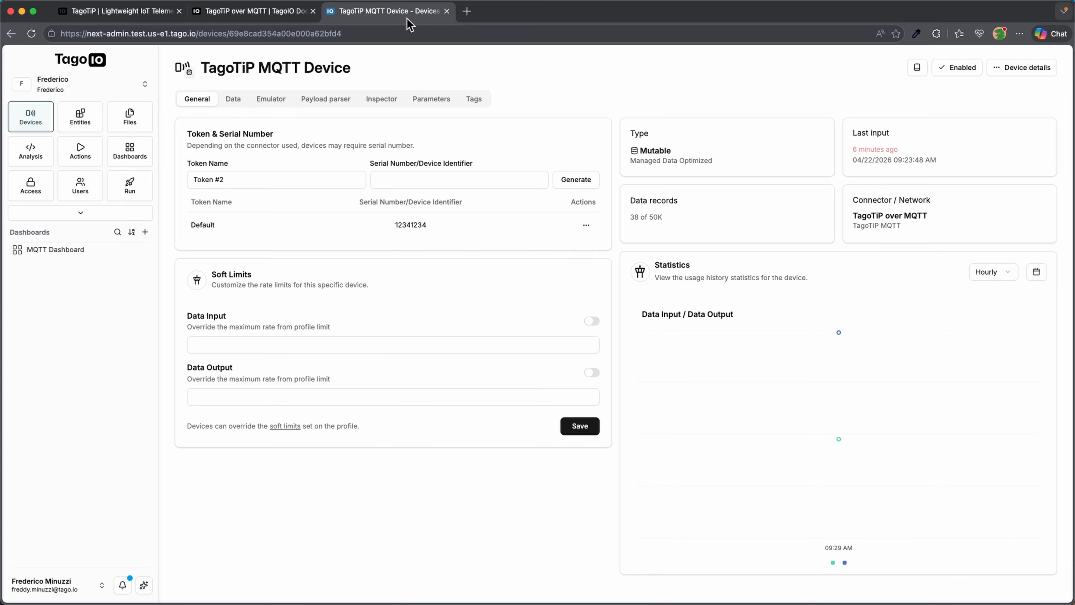
{"action": "left_click", "coordinate": [374, 100]}
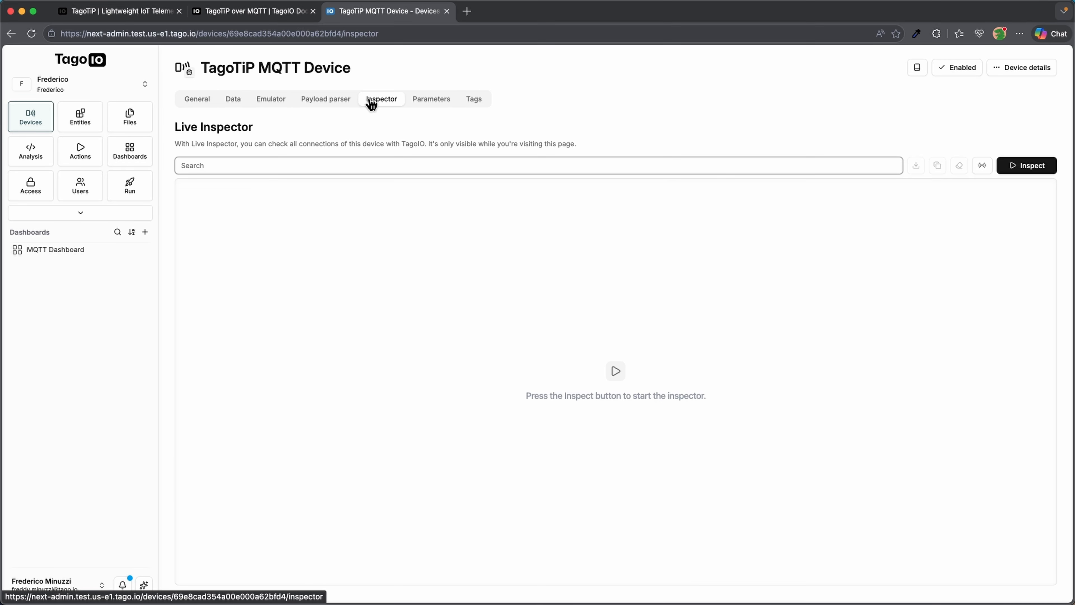
{"action": "left_click", "coordinate": [1045, 169]}
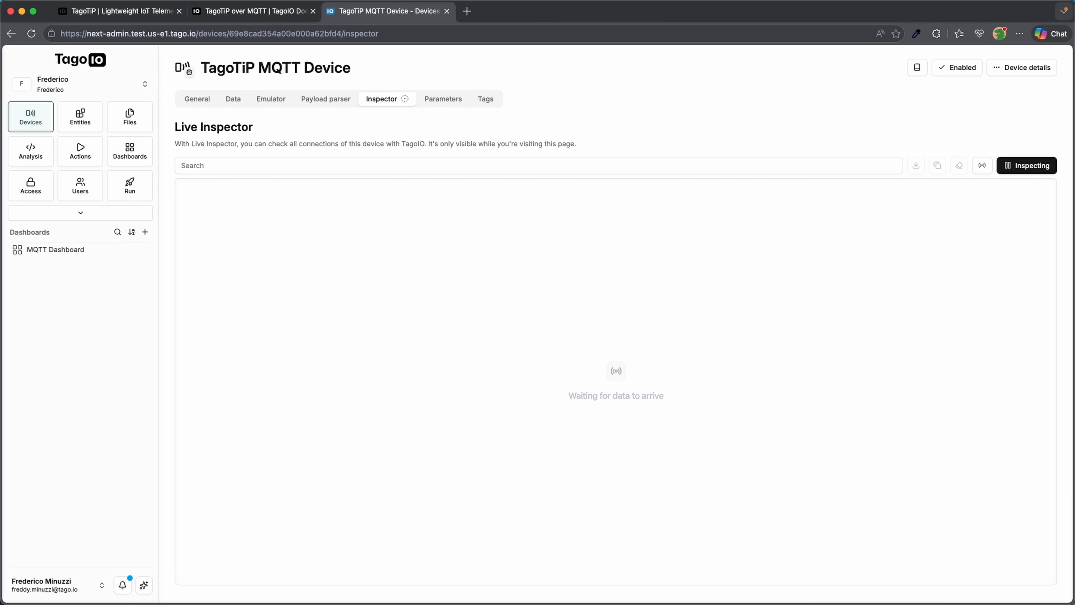
Step: Study the PUSH, PULL and ACK payload formats in the MQTT documentation, highlighting the [temp:=32#C;humidity:=65#%] example and the temperature variable name
{"action": "key", "text": "super+Tab"}
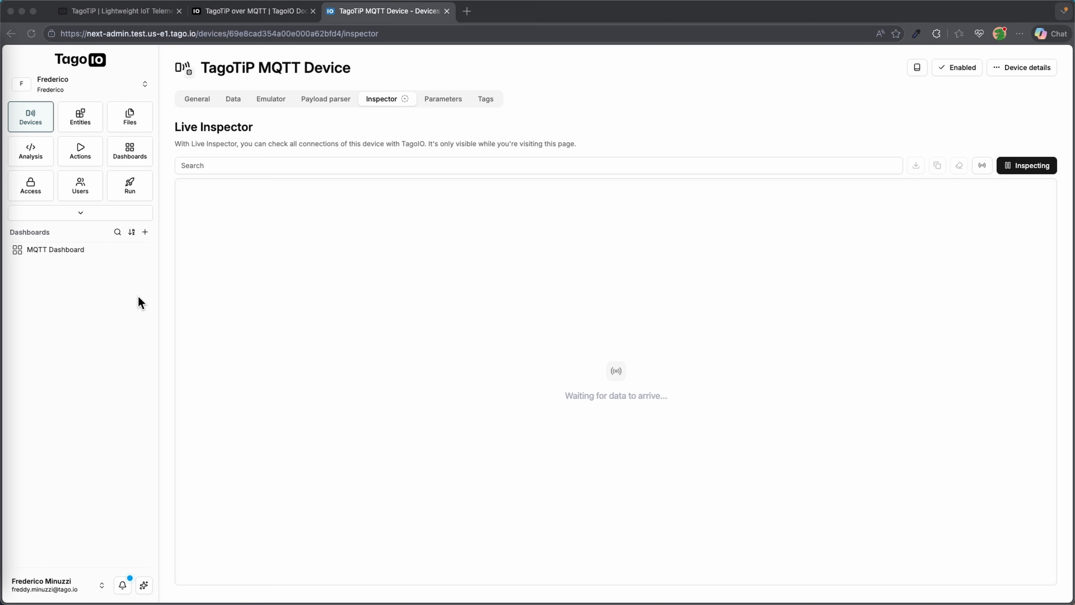
{"action": "left_click", "coordinate": [267, 11]}
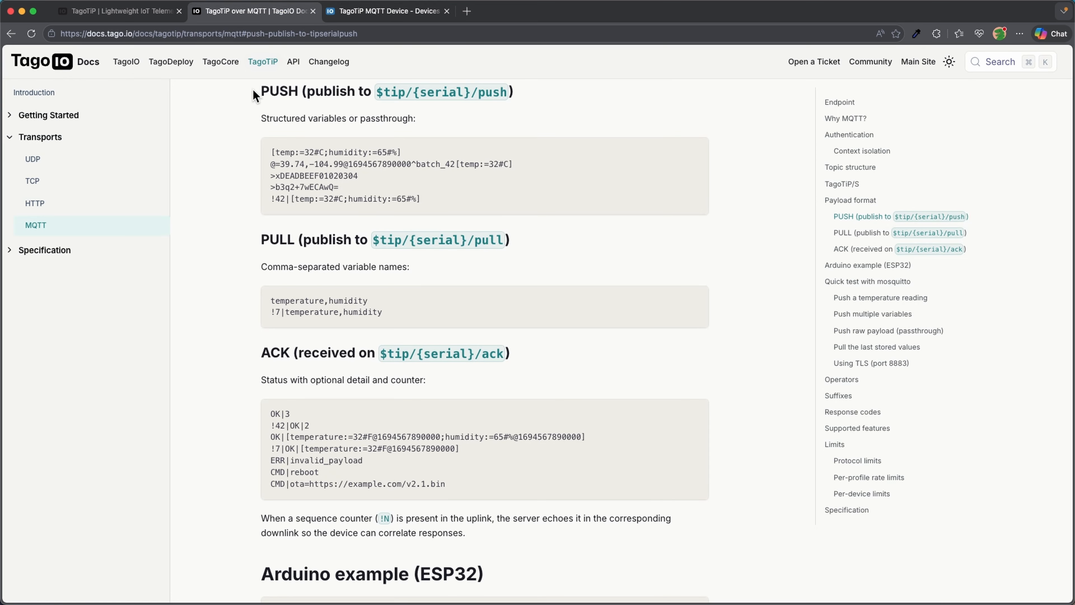
{"action": "scroll", "coordinate": [236, 150], "scroll_direction": "up", "scroll_amount": 1}
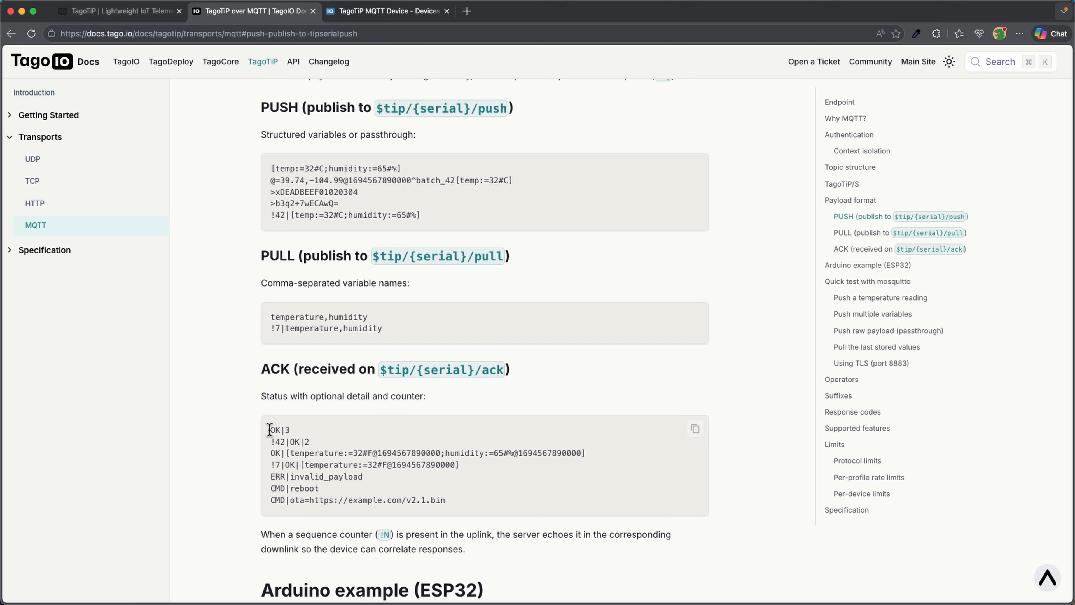
{"action": "left_click_drag", "start_coordinate": [271, 168], "coordinate": [406, 171]}
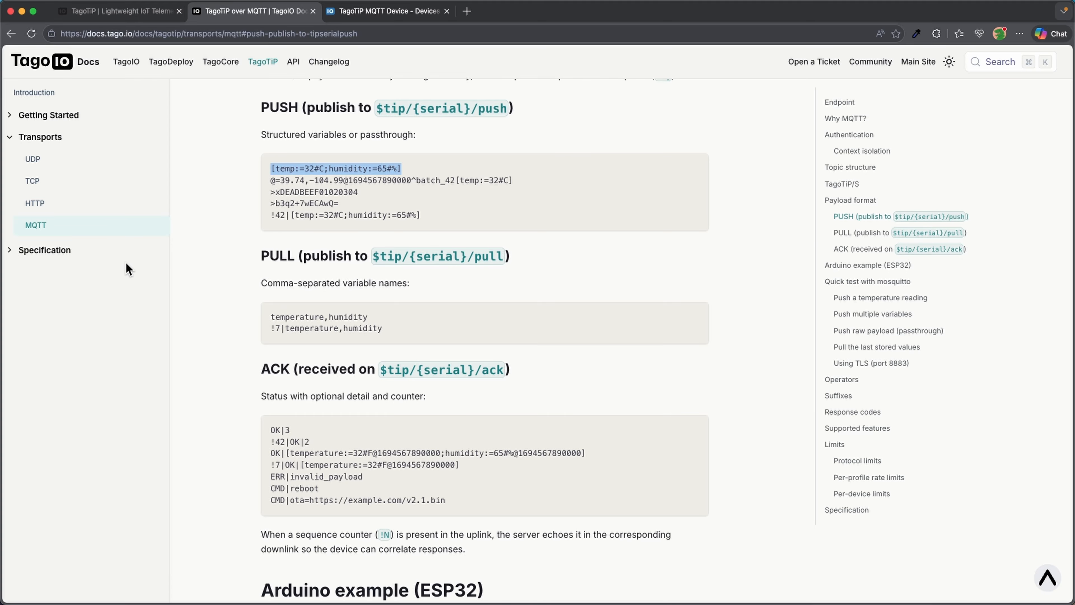
{"action": "left_click", "coordinate": [201, 238]}
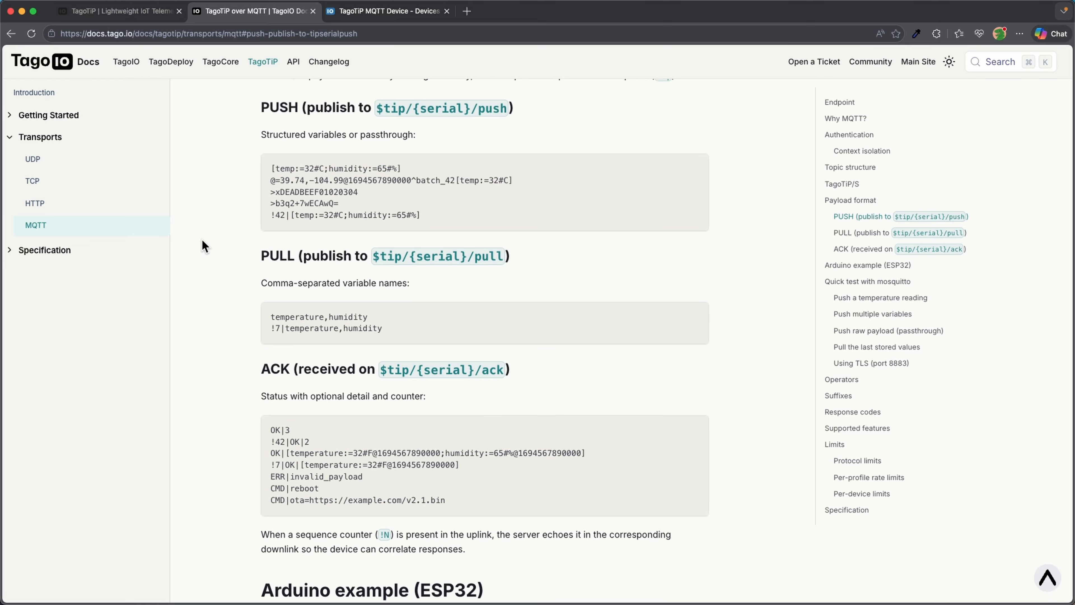
{"action": "scroll", "coordinate": [202, 240], "scroll_direction": "up", "scroll_amount": 1}
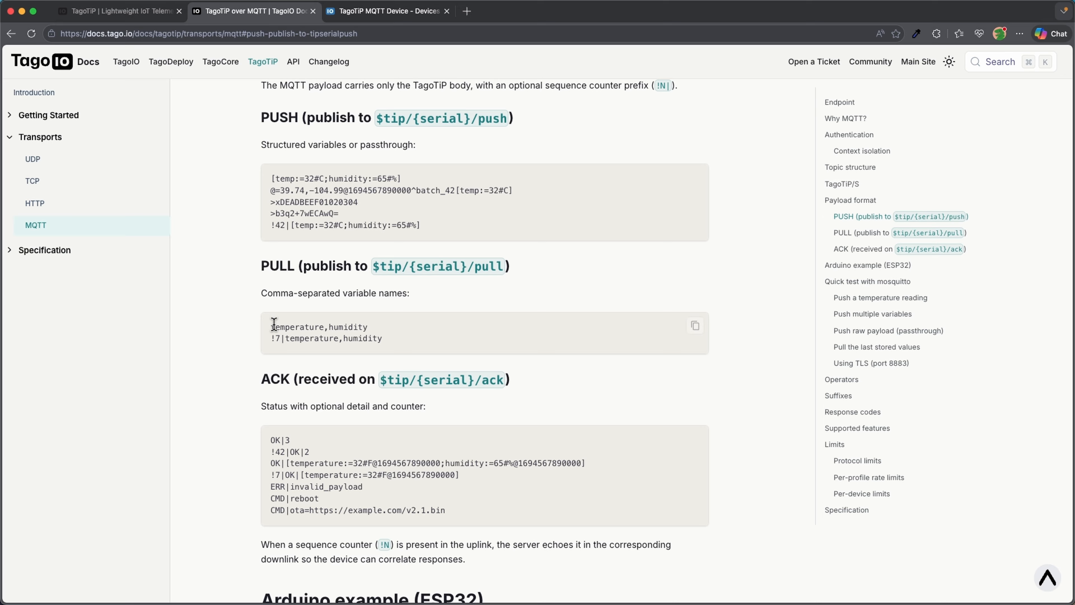
{"action": "left_click_drag", "start_coordinate": [267, 327], "coordinate": [297, 326]}
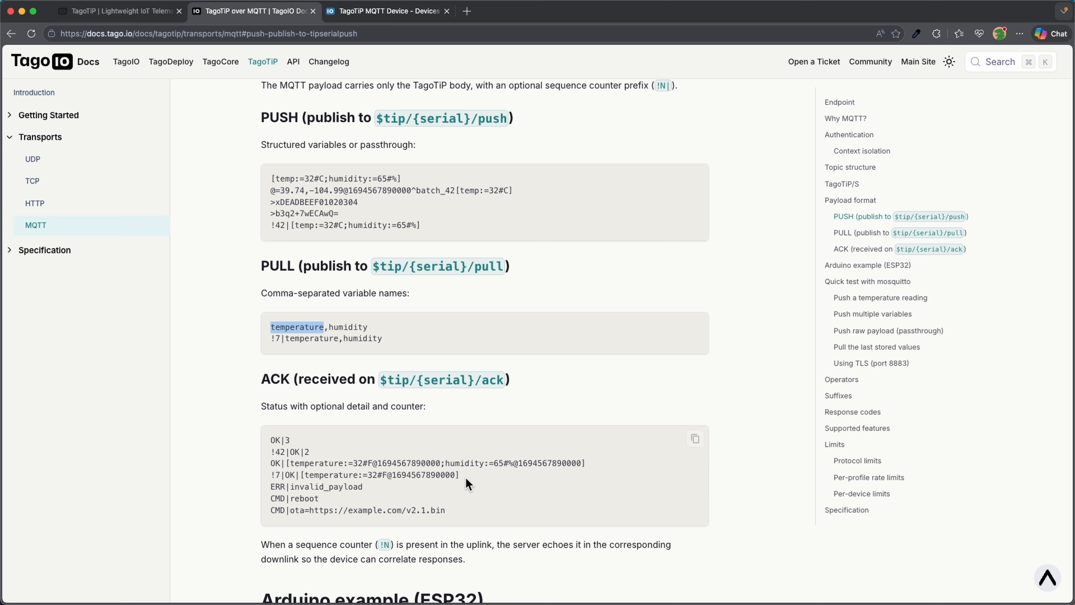
Step: Highlight the !7|OK temperature response among the ACK examples and switch to the MQTTX client's TagoIOTipEU connection settings
{"action": "left_click_drag", "start_coordinate": [464, 476], "coordinate": [314, 474]}
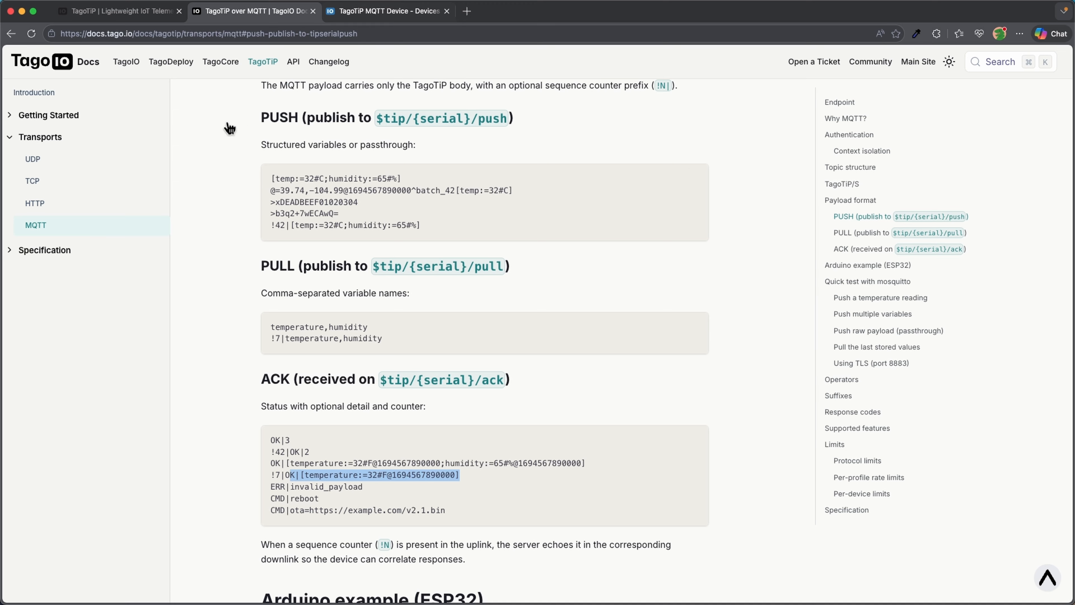
{"action": "key", "text": "super+Tab"}
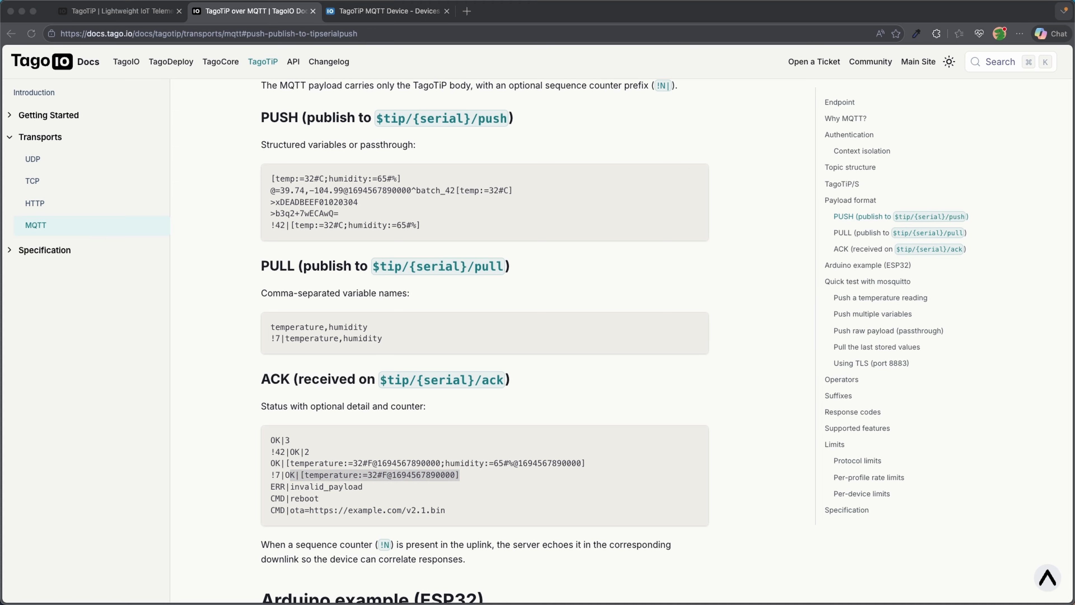
{"action": "left_click_drag", "start_coordinate": [465, 101], "coordinate": [699, 142]}
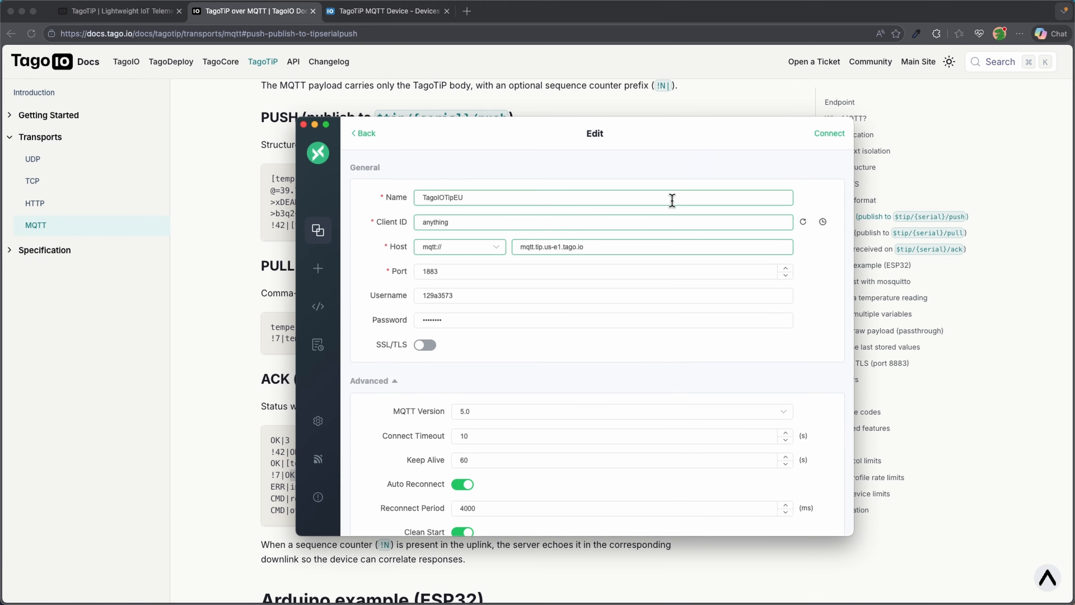
Step: Review the host, username and password of the TagoIOTipEU connection and connect to the broker
{"action": "left_click_drag", "start_coordinate": [560, 247], "coordinate": [543, 247]}
{"action": "left_click", "coordinate": [597, 246]}
{"action": "double_click", "coordinate": [442, 295]}
{"action": "left_click", "coordinate": [460, 320]}
{"action": "left_click_drag", "start_coordinate": [460, 321], "coordinate": [396, 320]}
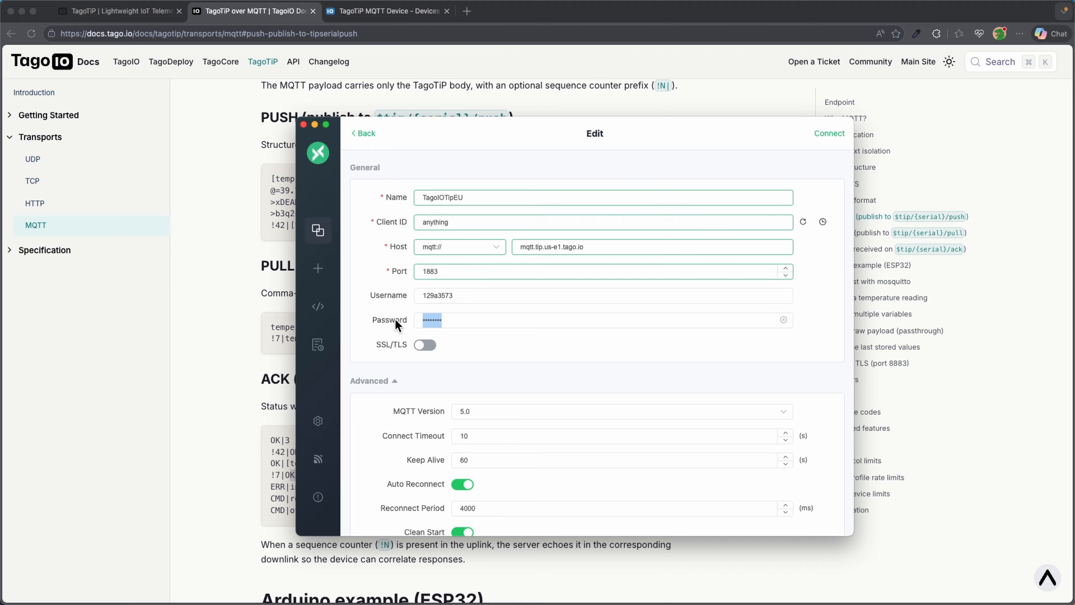
{"action": "left_click", "coordinate": [363, 338]}
{"action": "left_click", "coordinate": [841, 135]}
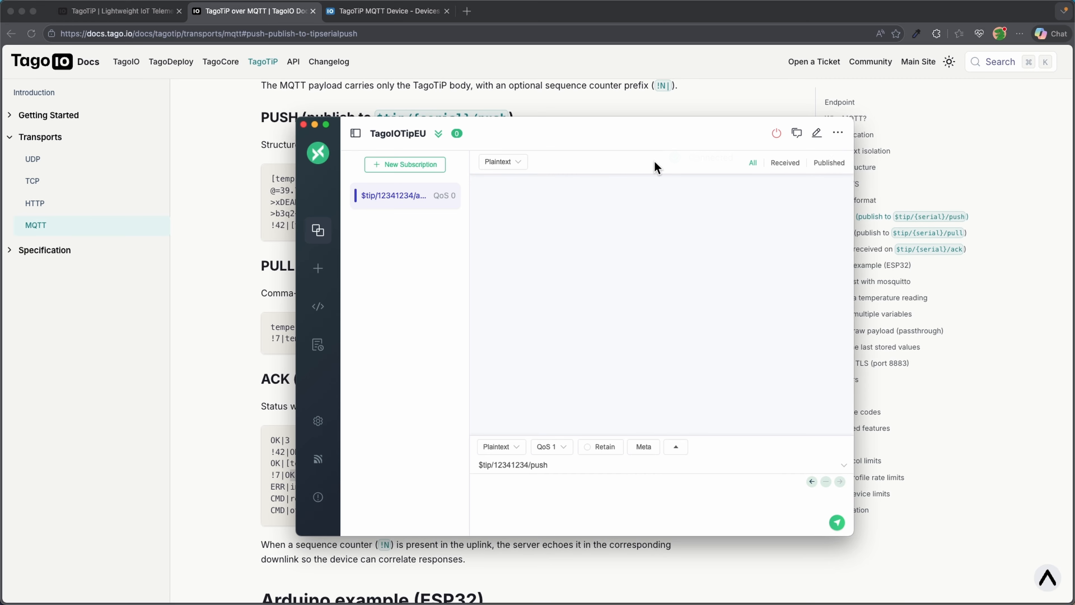
{"action": "left_click", "coordinate": [407, 198]}
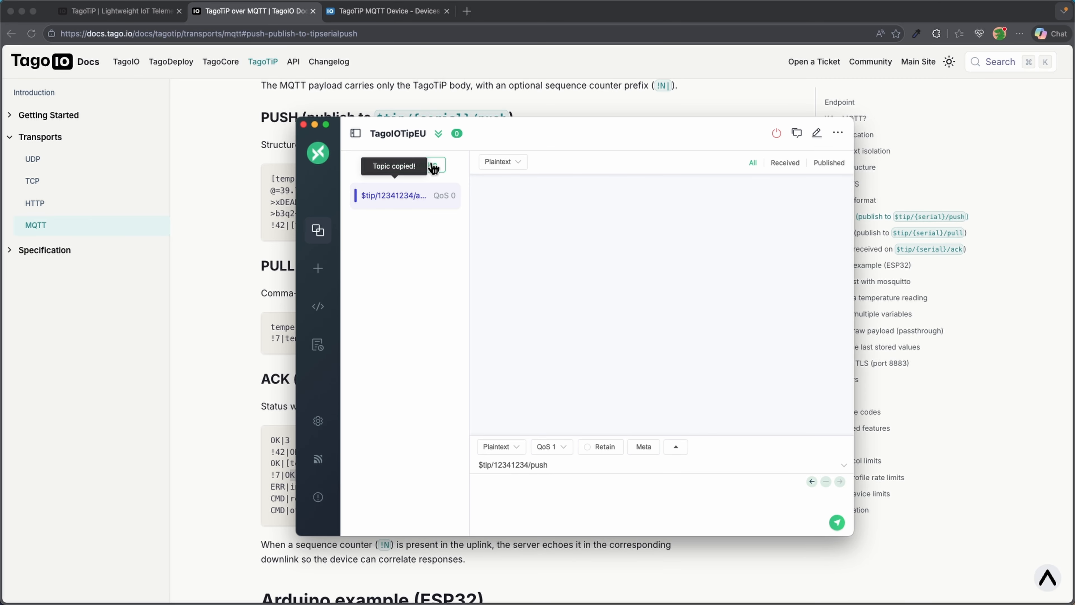
{"action": "left_click", "coordinate": [432, 168]}
{"action": "left_click", "coordinate": [502, 229]}
{"action": "key", "text": "super+a"}
{"action": "key", "text": "super+v"}
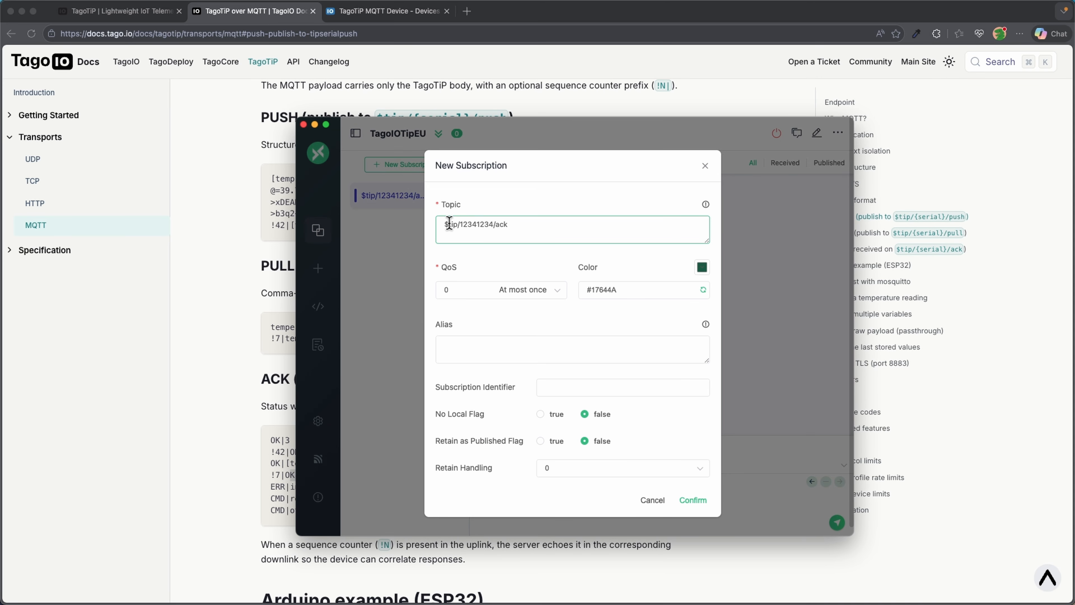
{"action": "left_click", "coordinate": [652, 500]}
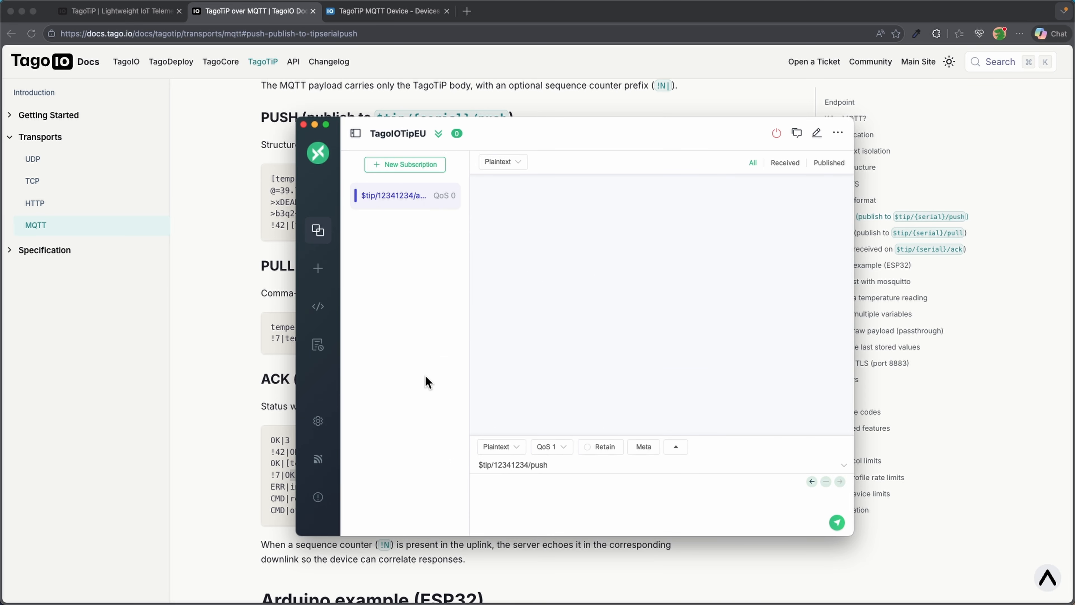
Step: Copy the [temp:=32#C;humidity:=65#%] example from the documentation into the MQTTX message and rename its temp variable to temperature
{"action": "left_click", "coordinate": [238, 345]}
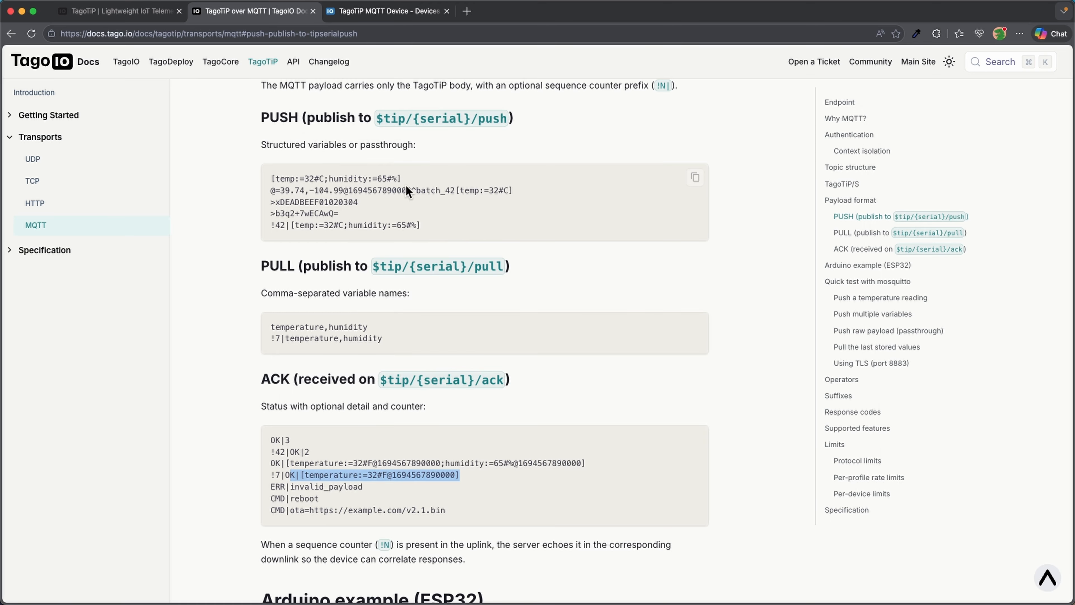
{"action": "left_click_drag", "start_coordinate": [402, 178], "coordinate": [269, 180]}
{"action": "key", "text": "super+Tab"}
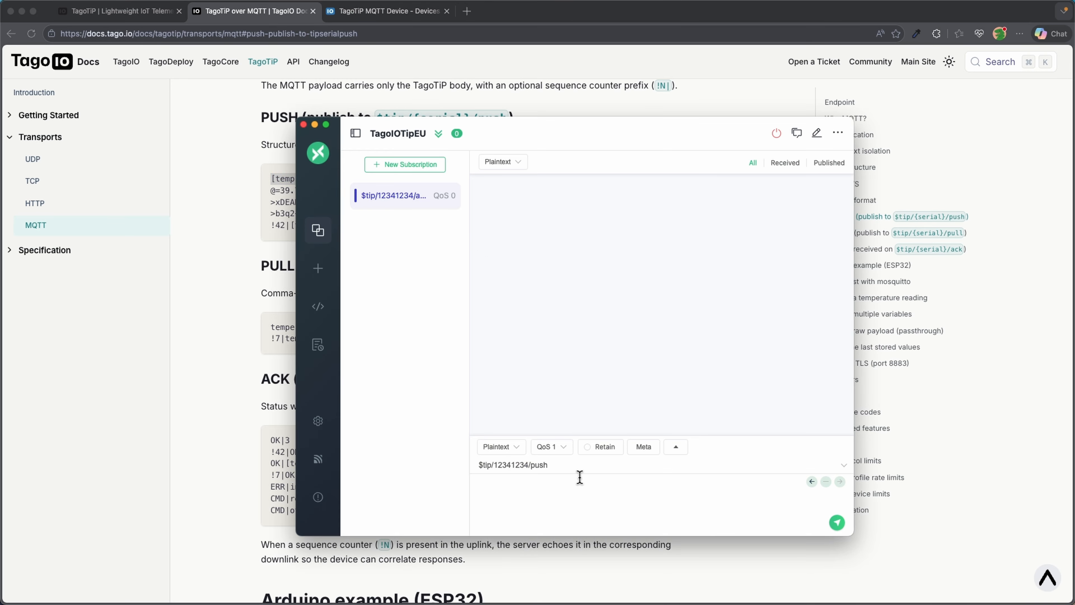
{"action": "left_click", "coordinate": [571, 494]}
{"action": "key", "text": "super+v"}
{"action": "double_click", "coordinate": [493, 479]}
{"action": "type", "text": "temperature"}
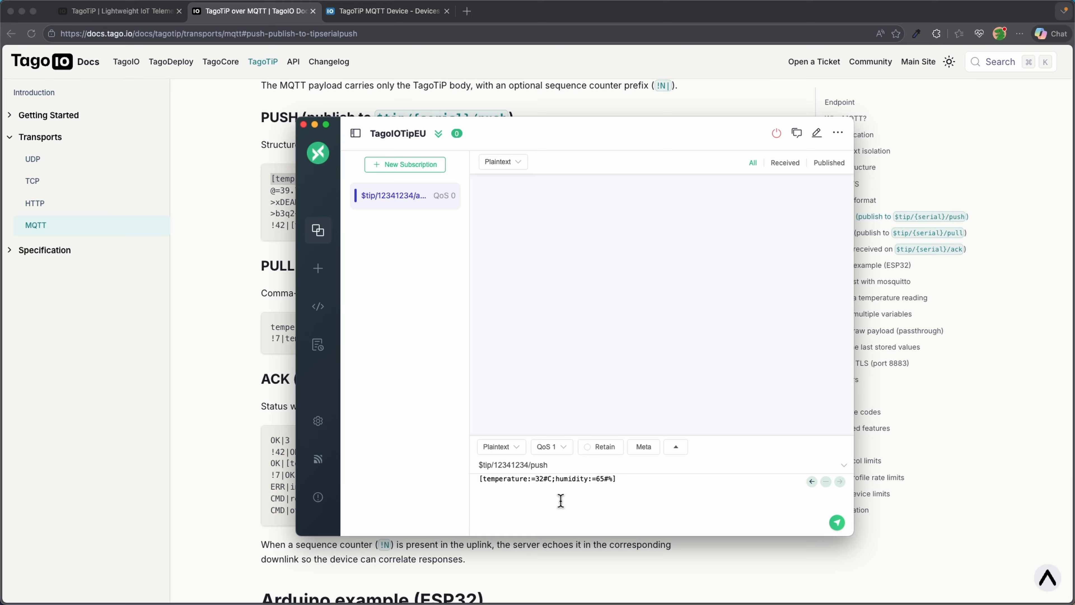
Step: Set the payload's temperature value to 22.5 and publish the message to $tip/12341234/push
{"action": "double_click", "coordinate": [538, 479]}
{"action": "type", "text": "22.5"}
{"action": "left_click", "coordinate": [837, 524]}
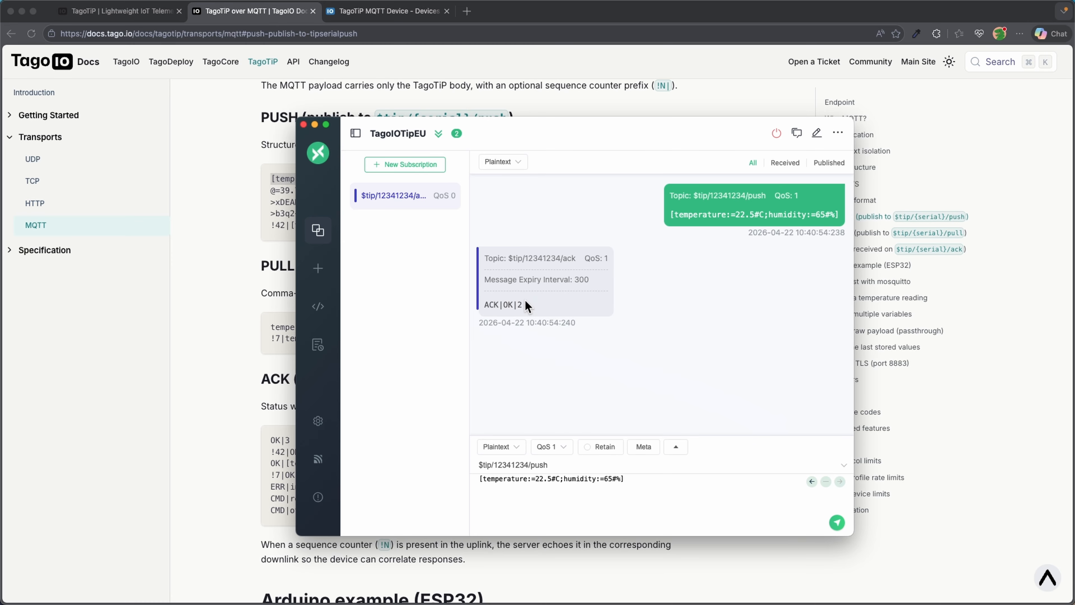
Step: Switch to the device's Live Inspector in the browser and expand both objects of the received raw payload
{"action": "left_click", "coordinate": [402, 18]}
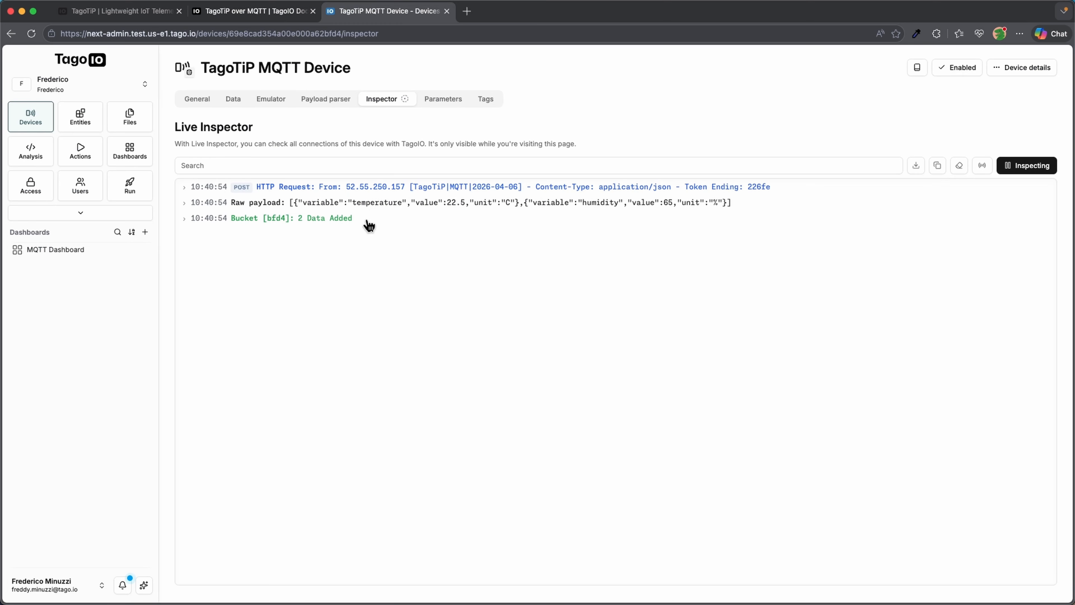
{"action": "left_click", "coordinate": [368, 205]}
{"action": "left_click", "coordinate": [202, 234]}
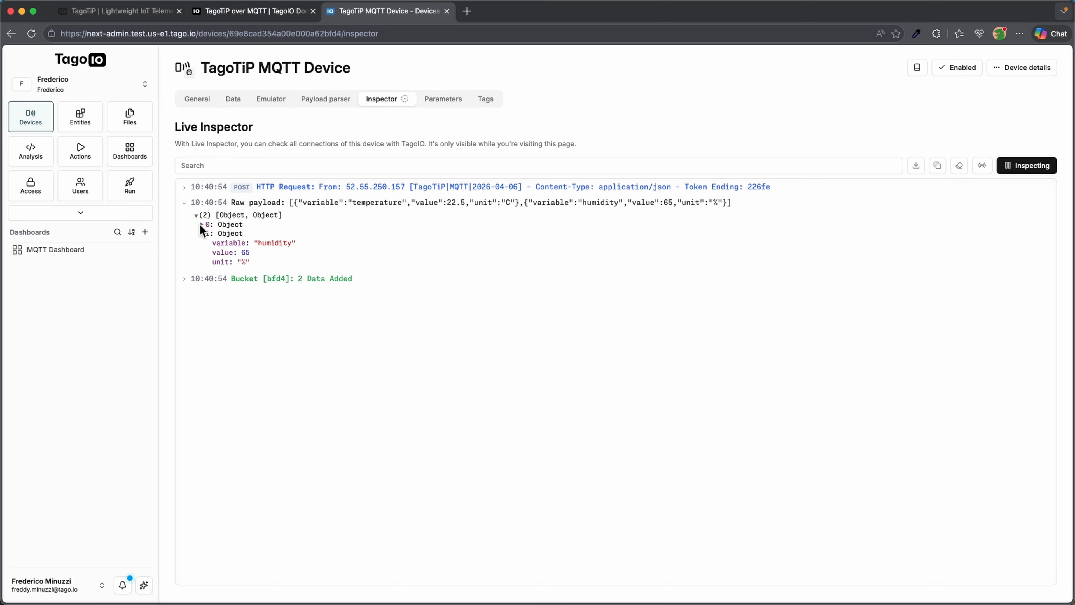
{"action": "left_click", "coordinate": [202, 224]}
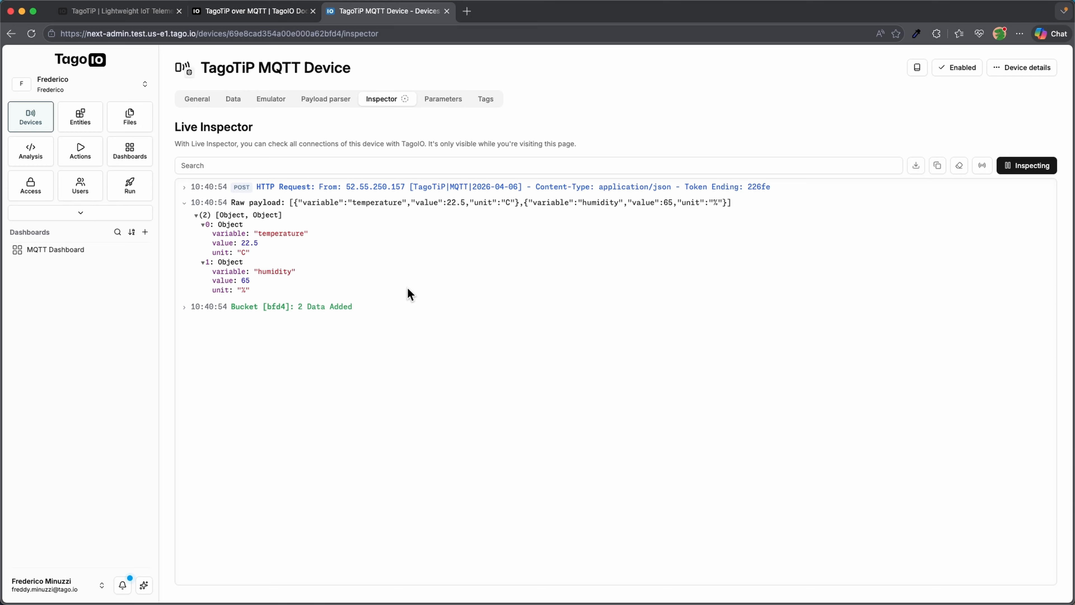
Step: Return to MQTTX and change the publish topic to $tip/12341234/pull
{"action": "key", "text": "super+Tab"}
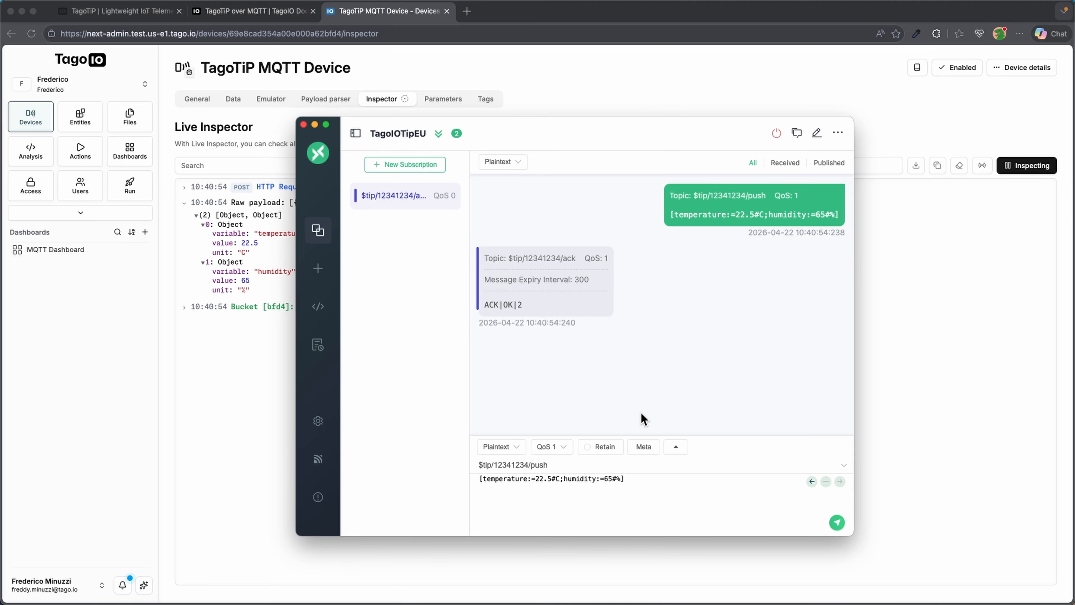
{"action": "left_click", "coordinate": [573, 463]}
{"action": "key", "text": "BackSpace"}
{"action": "key", "text": "BackSpace"}
{"action": "key", "text": "BackSpace"}
Step: Copy the current payload for reuse, replace it with temperature and publish the pull request
{"action": "left_click", "coordinate": [636, 478]}
{"action": "key", "text": "super+a"}
{"action": "key", "text": "super+c"}
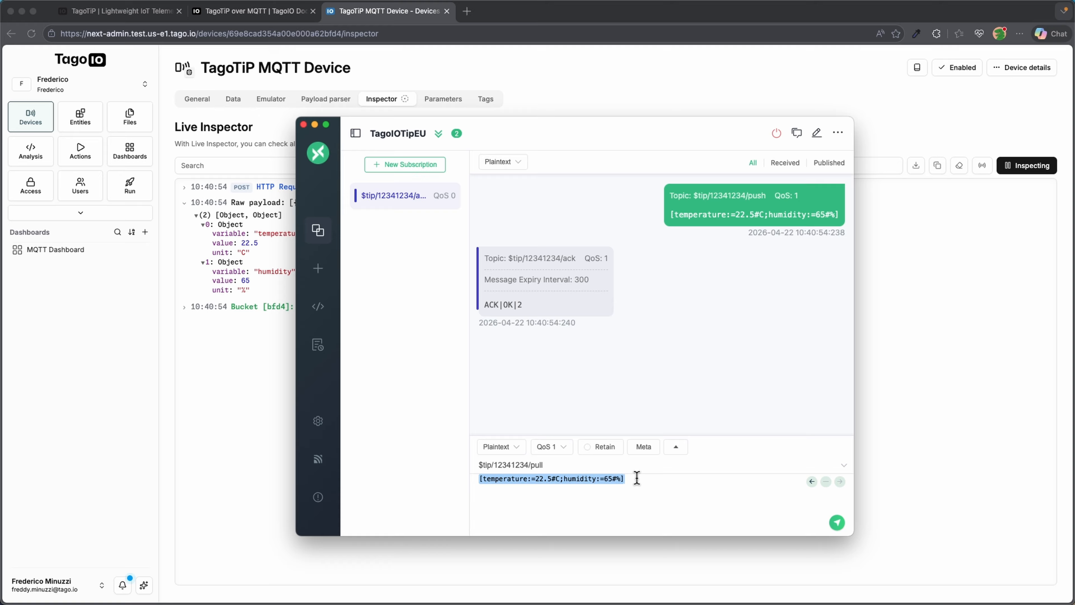
{"action": "type", "text": "temperature"}
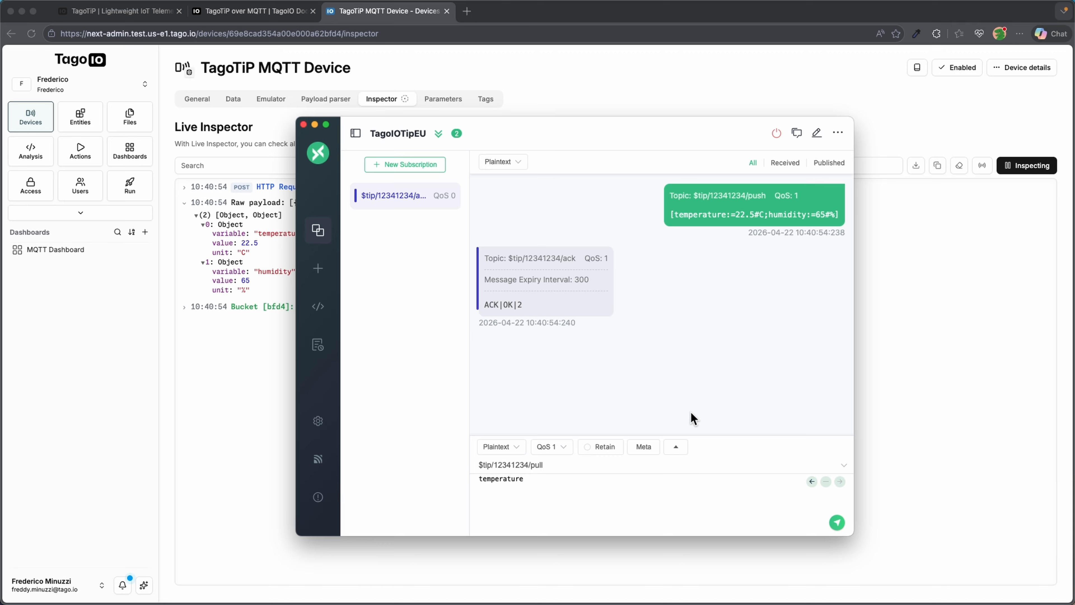
{"action": "left_click", "coordinate": [836, 523]}
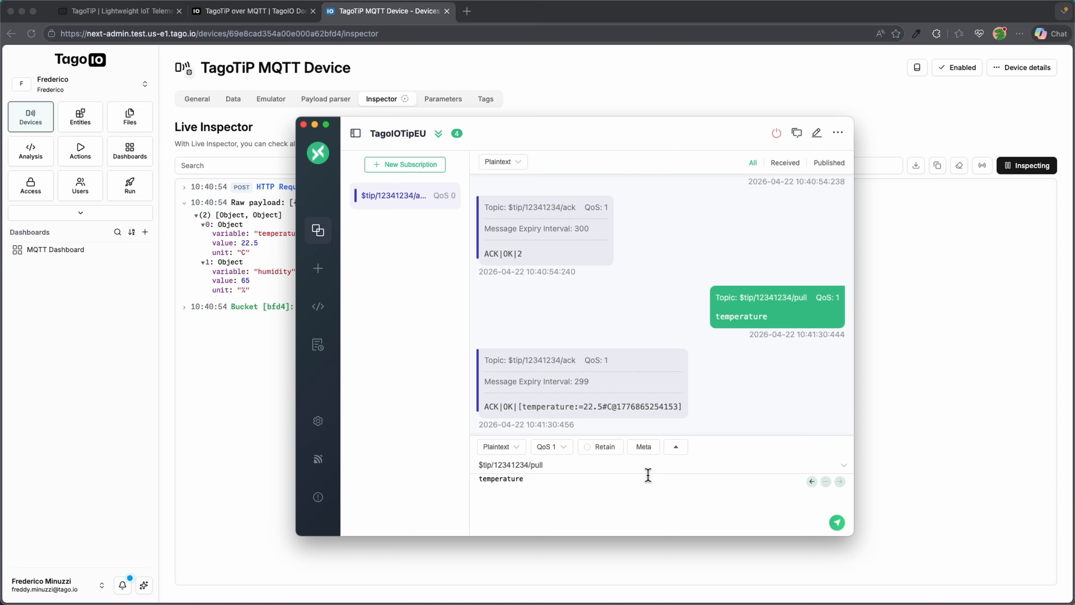
{"action": "left_click", "coordinate": [643, 482]}
Step: Switch back to TagoIO in the browser, open the MQTT Dashboard and turn on edit mode
{"action": "left_click", "coordinate": [130, 371]}
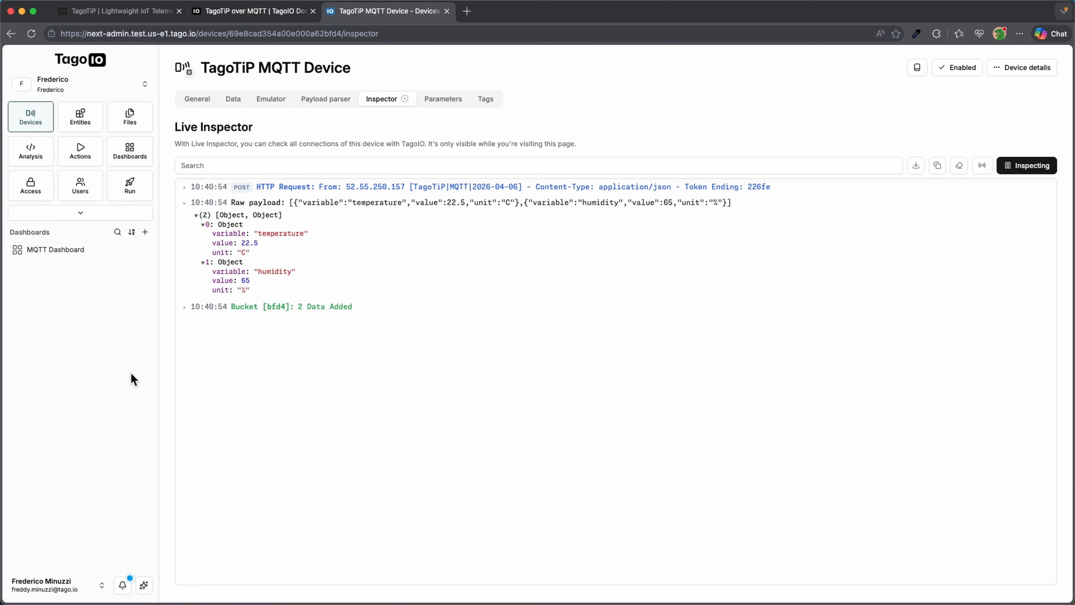
{"action": "left_click", "coordinate": [82, 253]}
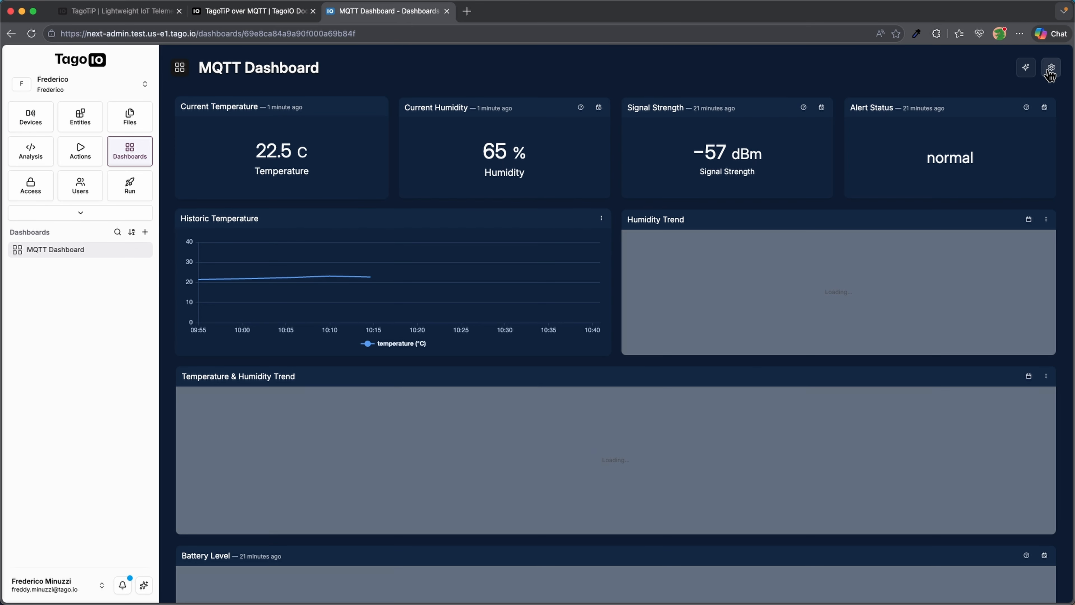
{"action": "left_click", "coordinate": [1051, 67]}
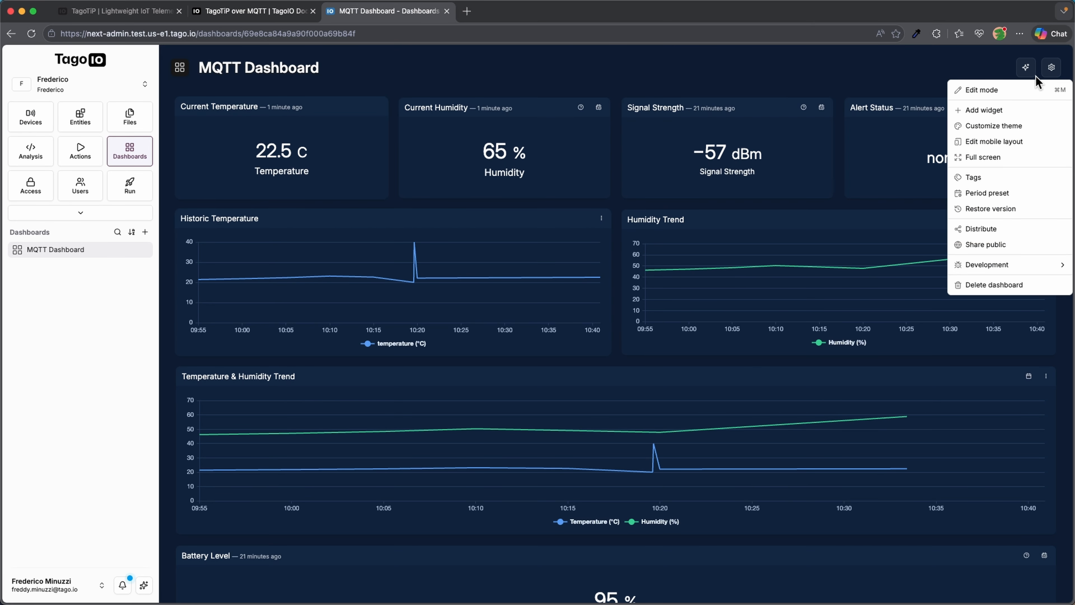
{"action": "left_click", "coordinate": [986, 87]}
Step: Open the Current Temperature widget's settings and inspect the device and variable in its data source
{"action": "left_click", "coordinate": [378, 126]}
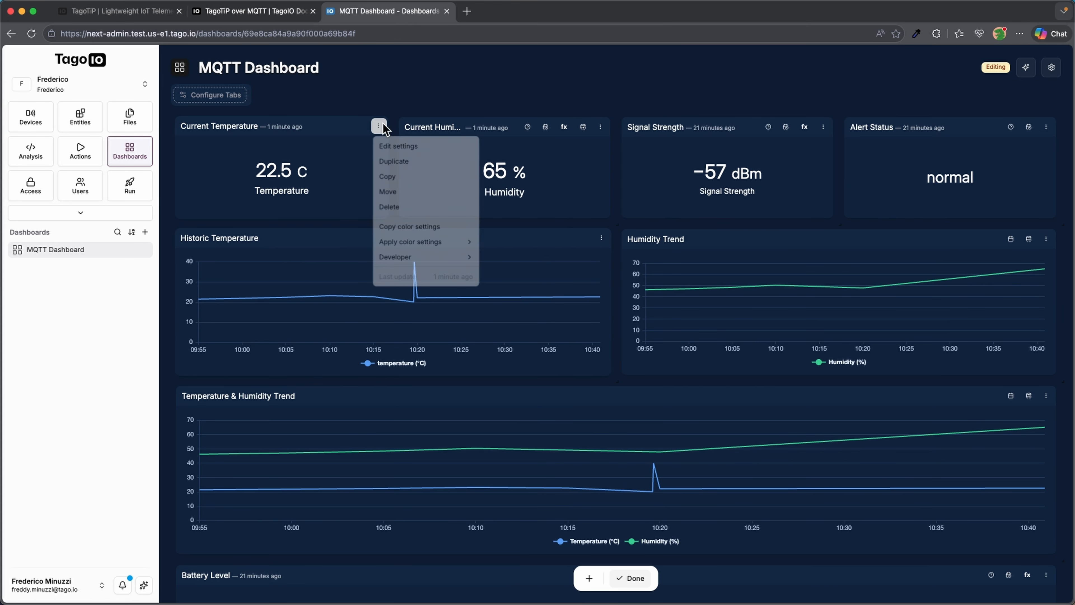
{"action": "left_click", "coordinate": [389, 145]}
{"action": "left_click", "coordinate": [928, 169]}
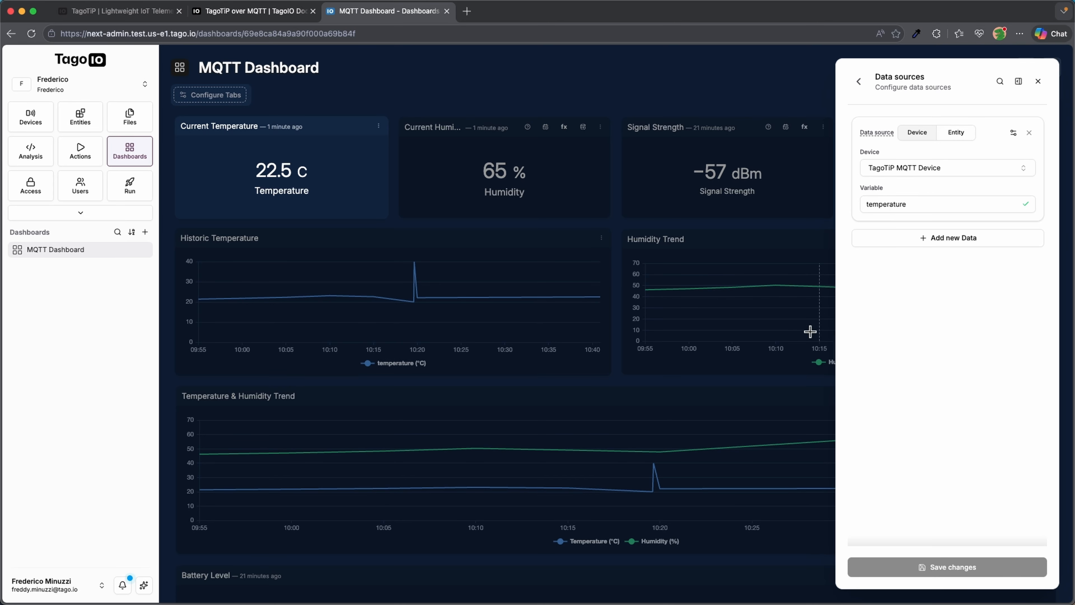
Step: Return to MQTTX, restore the payload [temperature:=22.5#C;humidity:=65#%] and set the publish topic to $tip/12341234/push
{"action": "key", "text": "super+Tab"}
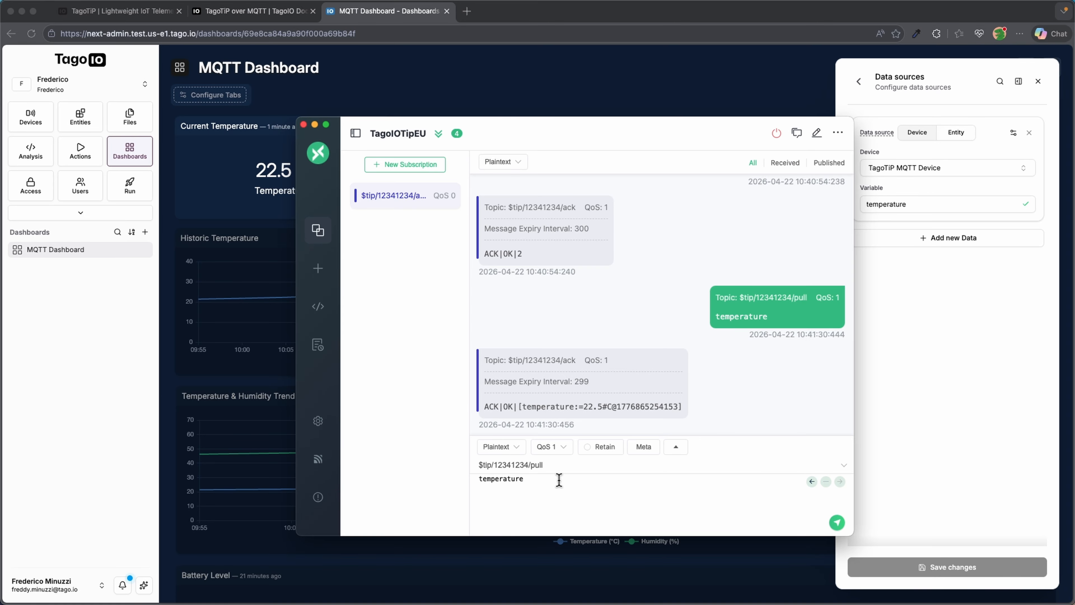
{"action": "key", "text": "super+BackSpace"}
{"action": "key", "text": "super+v"}
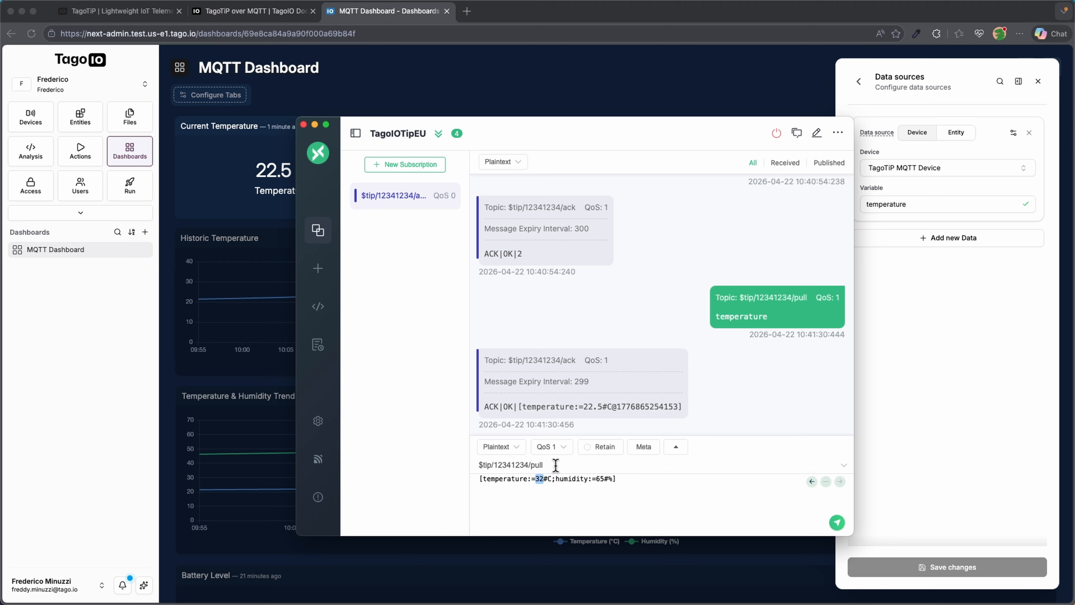
{"action": "left_click", "coordinate": [561, 464]}
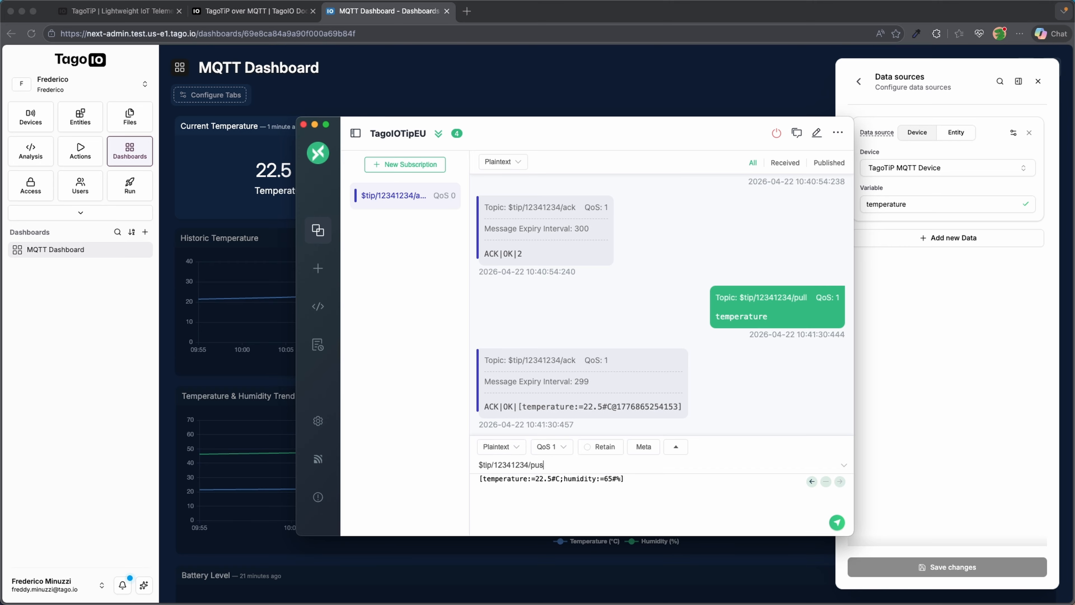
Step: Change the payload's temperature to 4.5, publish it with the dashboard widget in view, and return to the MQTT Dashboard
{"action": "left_click_drag", "start_coordinate": [543, 479], "coordinate": [535, 479]}
{"action": "type", "text": "4"}
{"action": "left_click_drag", "start_coordinate": [624, 131], "coordinate": [817, 155]}
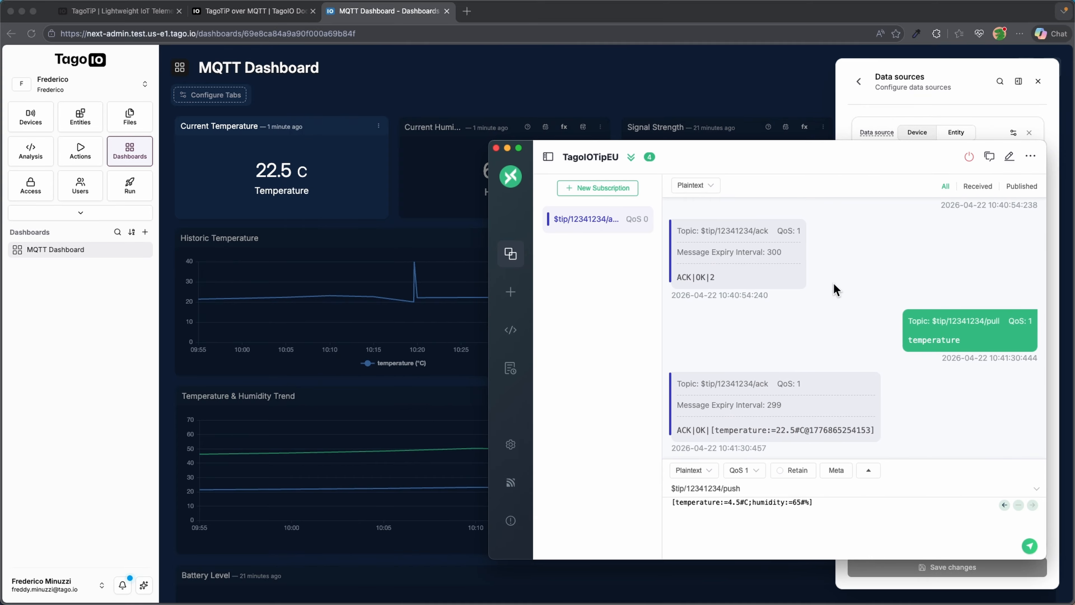
{"action": "left_click", "coordinate": [1030, 547]}
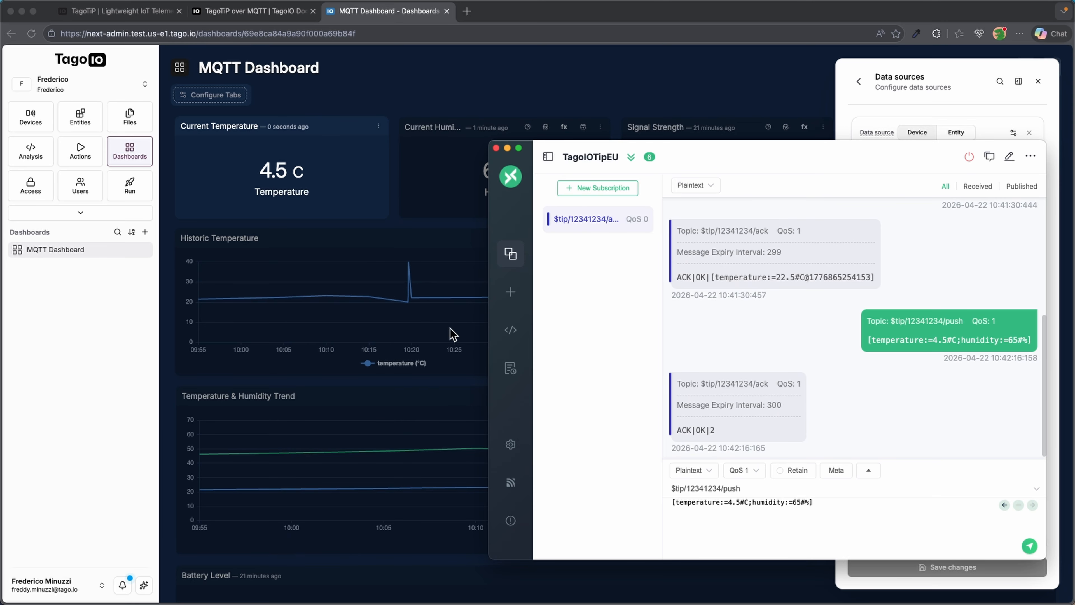
{"action": "left_click", "coordinate": [272, 334]}
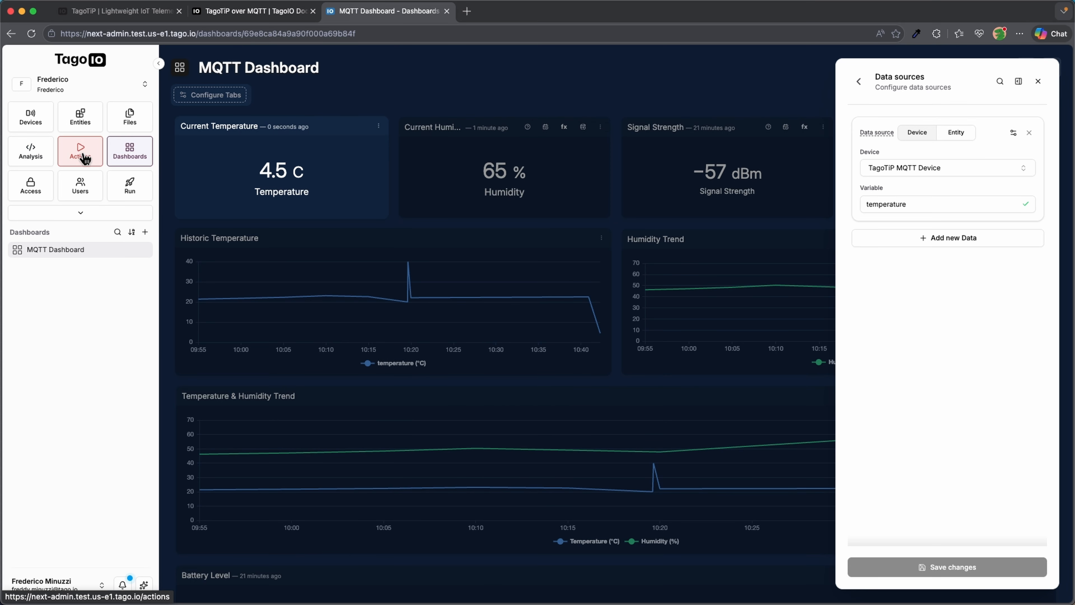